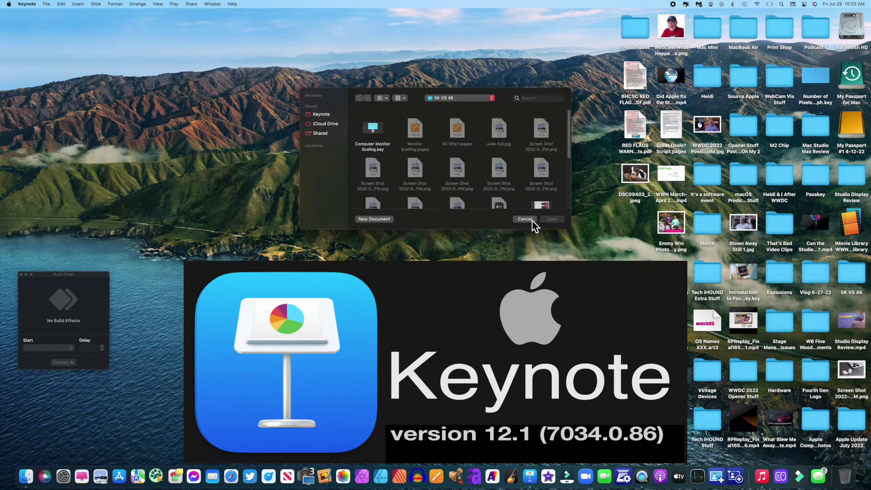
- Create a new presentation based on the Basic White theme
left_click(526, 219)
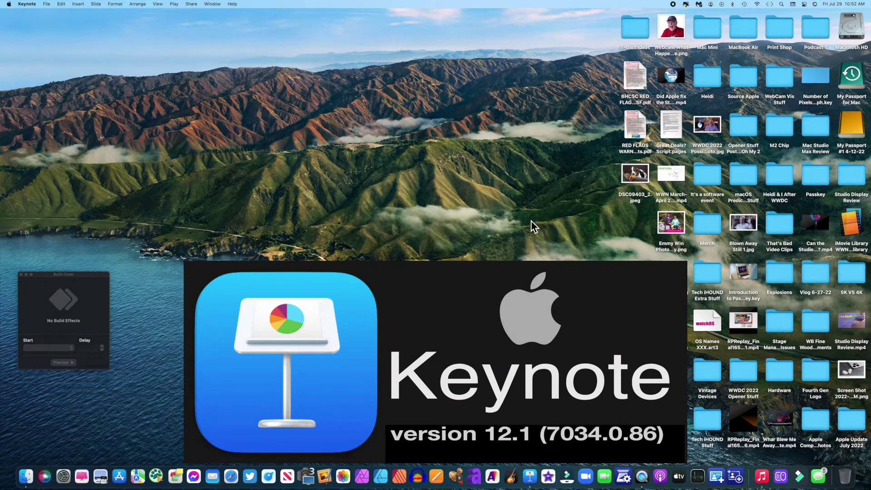
left_click(46, 4)
left_click(50, 15)
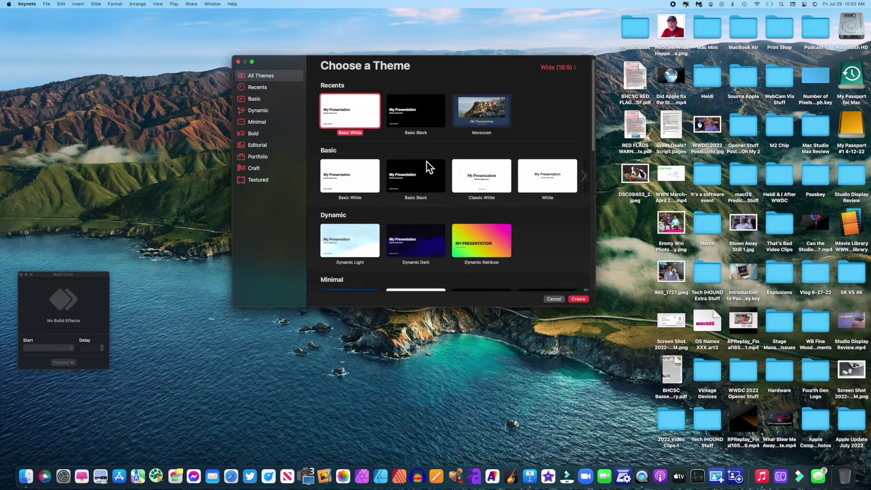
scroll(426, 162, "down", 3)
scroll(427, 162, "down", 10)
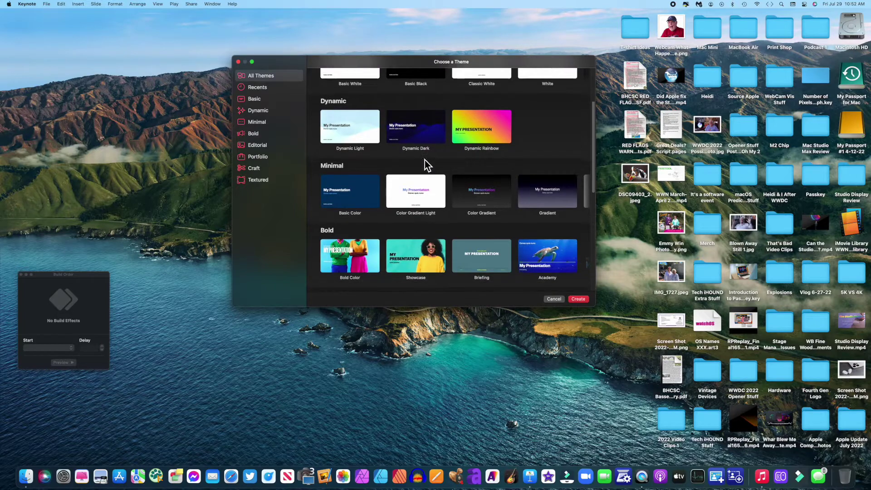
scroll(425, 160, "down", 5)
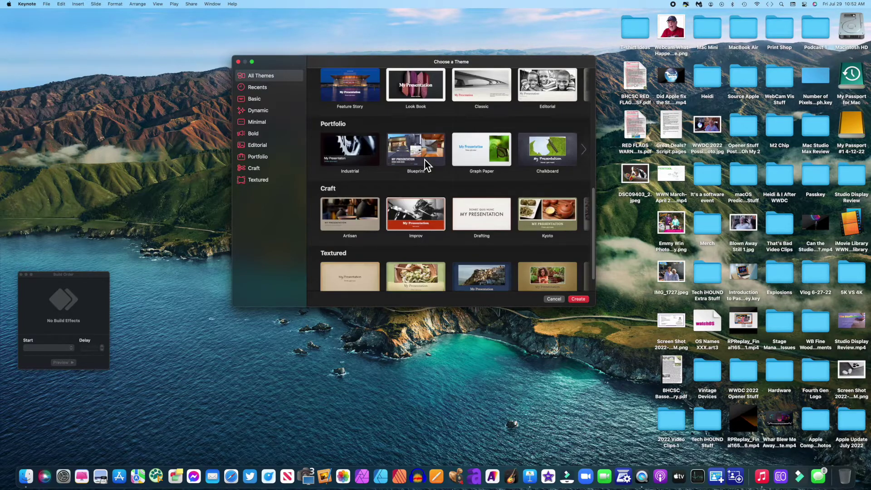
scroll(425, 160, "down", 2)
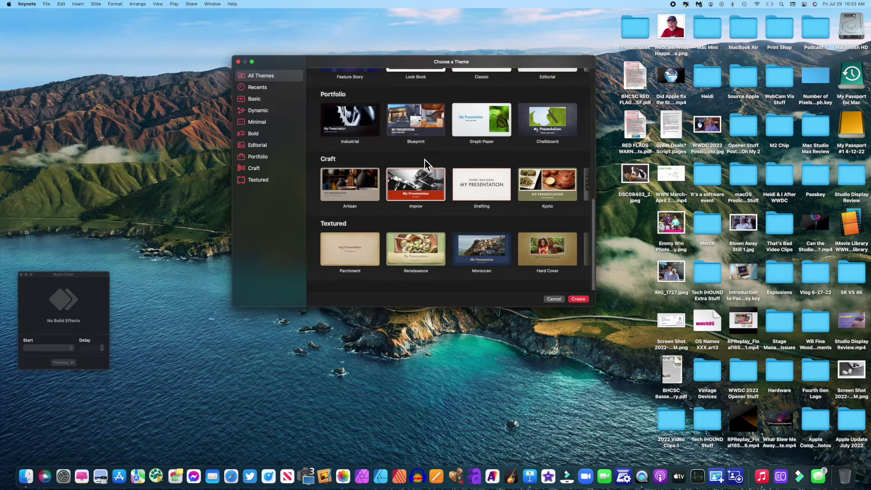
scroll(425, 160, "up", 10)
scroll(424, 160, "up", 10)
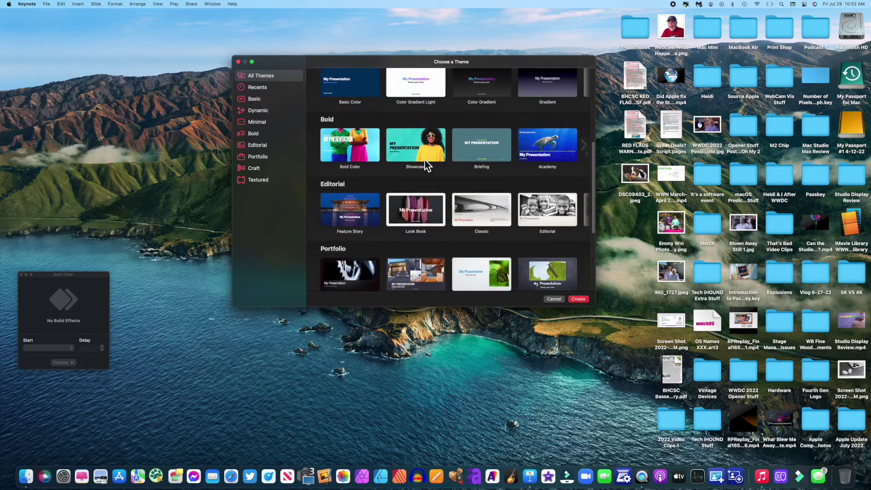
scroll(425, 160, "up", 2)
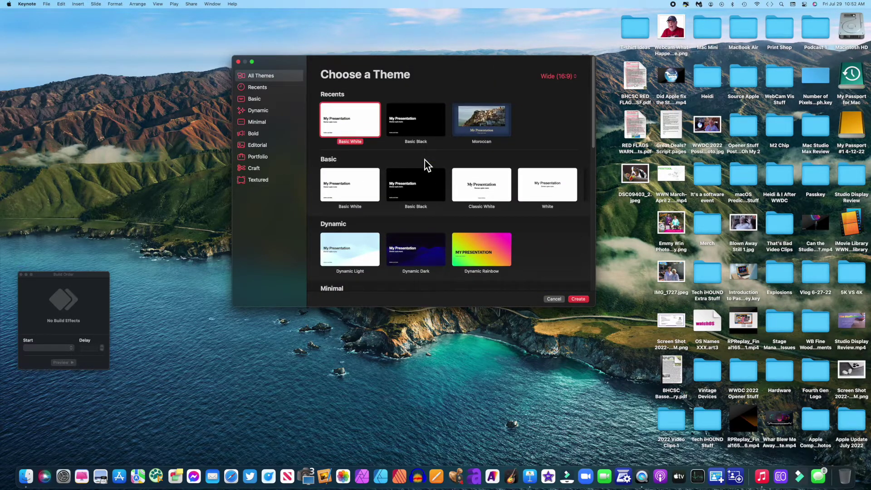
double_click(352, 120)
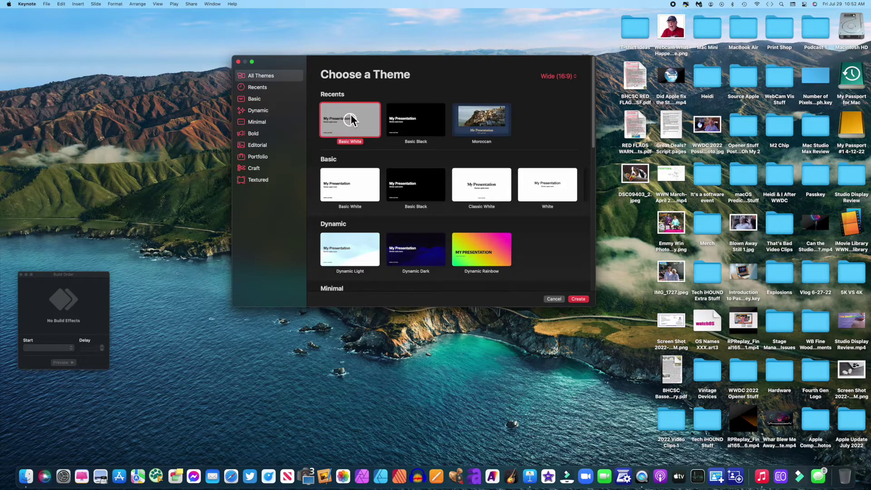
- Delete all the placeholder text boxes from the title slide
left_click_drag(398, 243, 463, 446)
key("Delete")
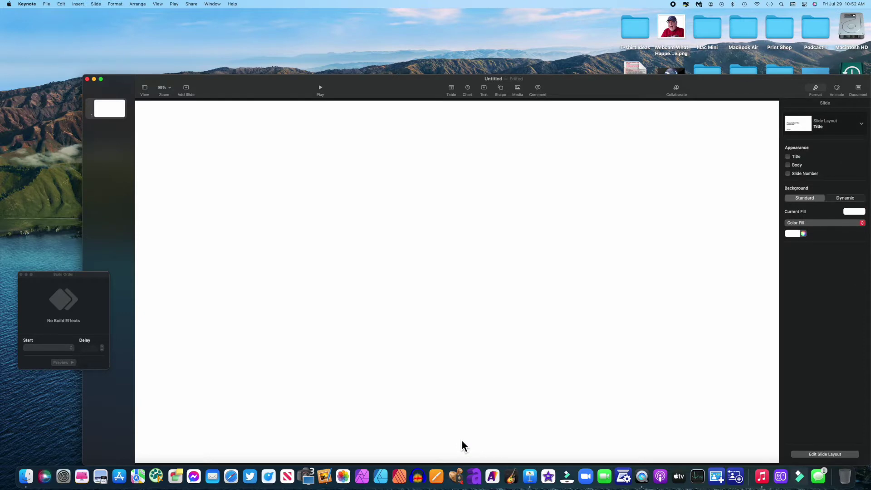
- Remove the slide's white background by setting its fill to No Fill
left_click_drag(595, 87, 588, 7)
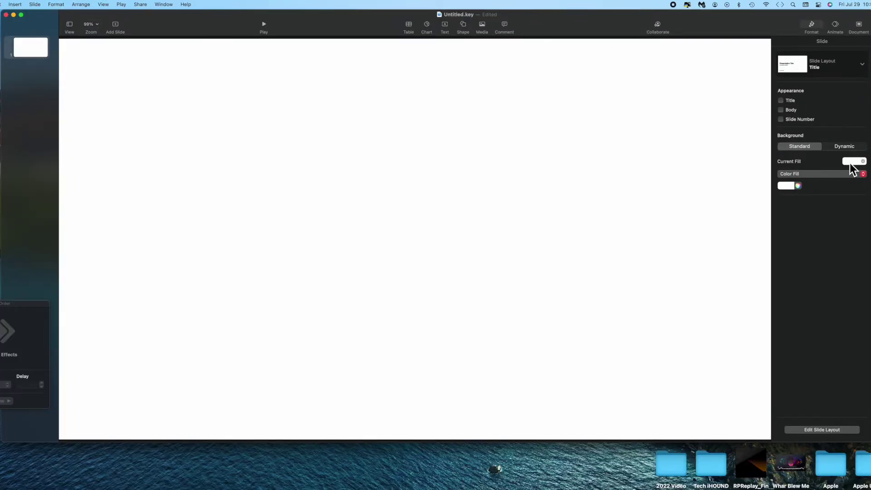
left_click(853, 162)
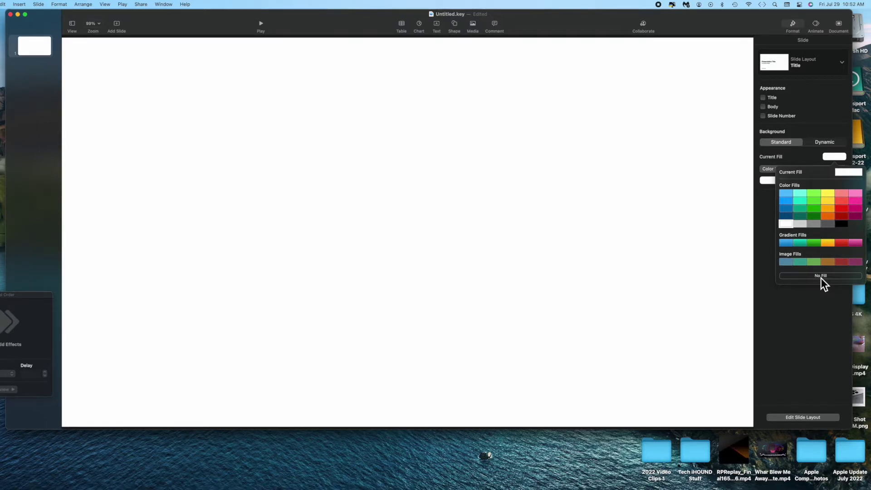
left_click(822, 276)
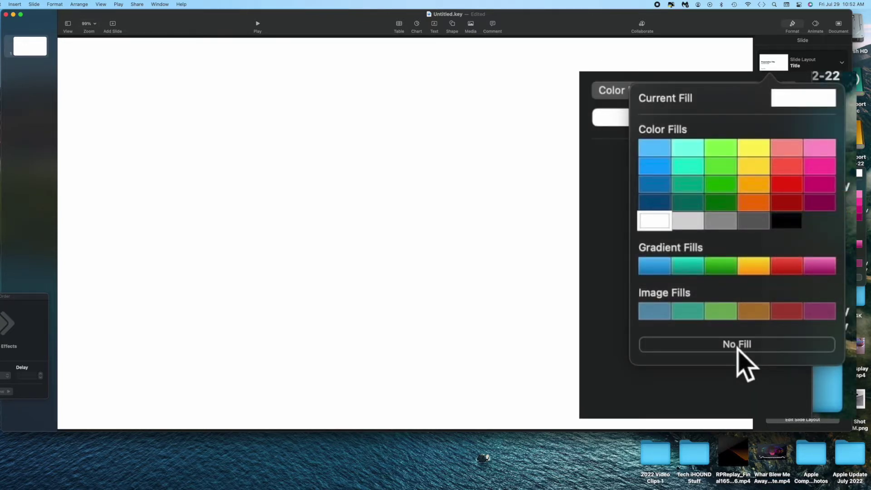
left_click(821, 279)
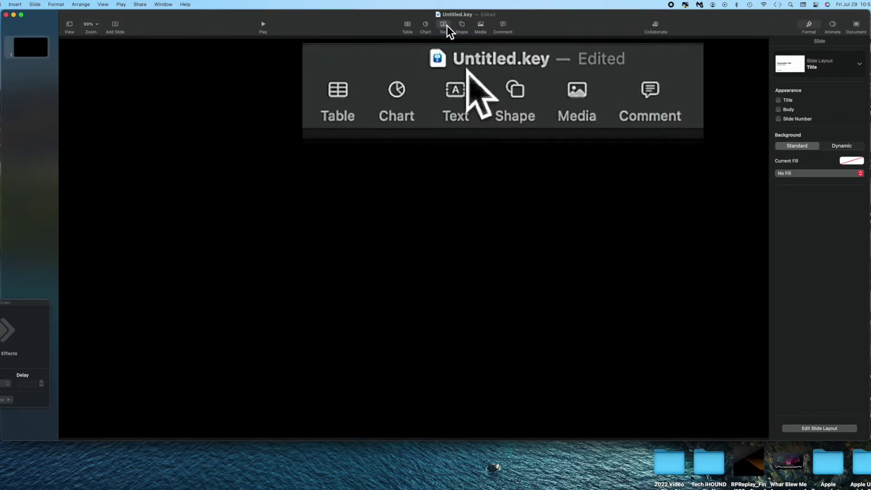
- Add a text box to the slide reading "This is a Title to My Video"
left_click(447, 26)
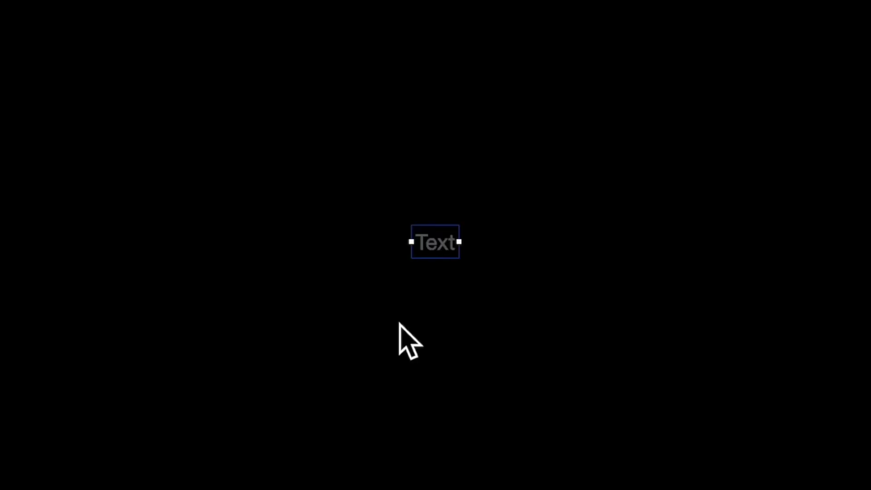
type("This is")
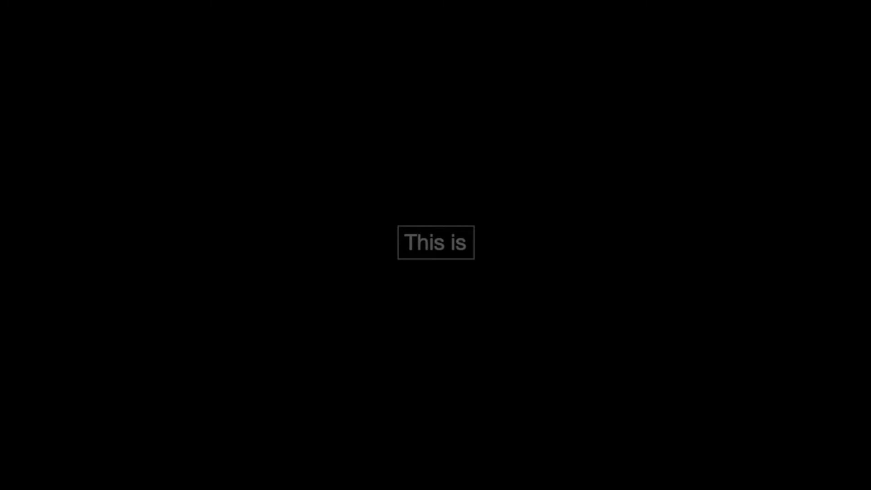
type(" a Ti")
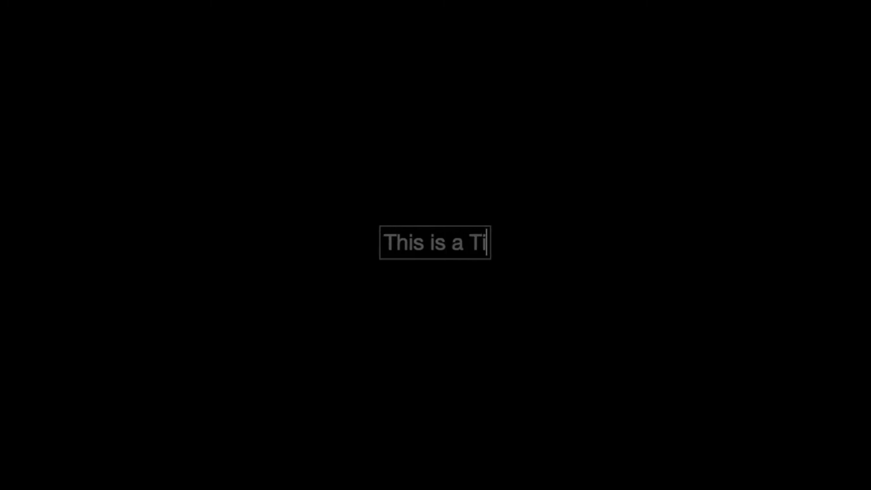
type("tle to")
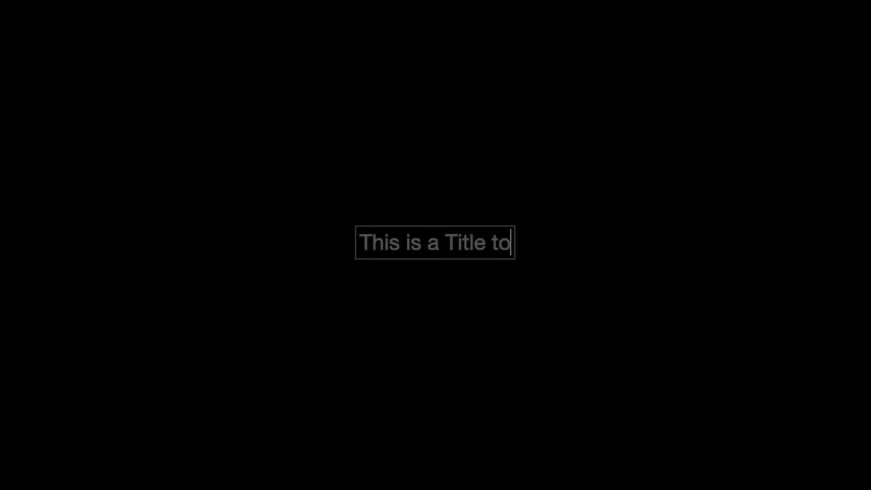
type(" My")
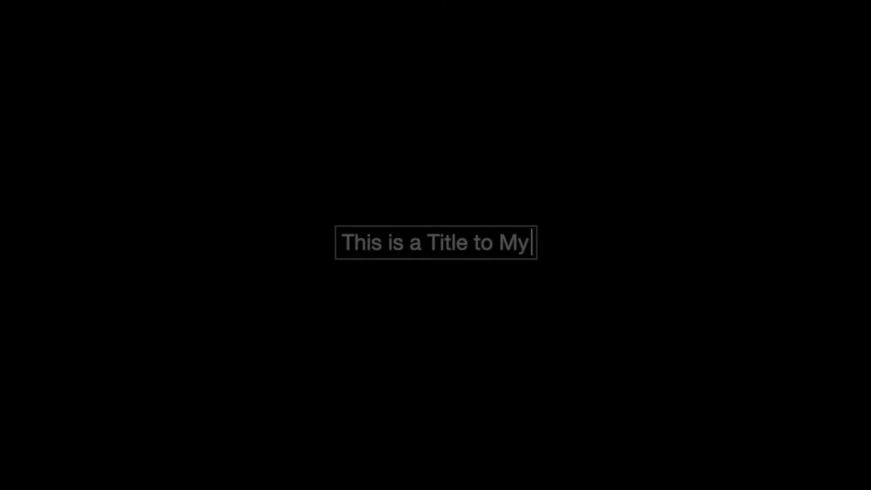
type(" Video")
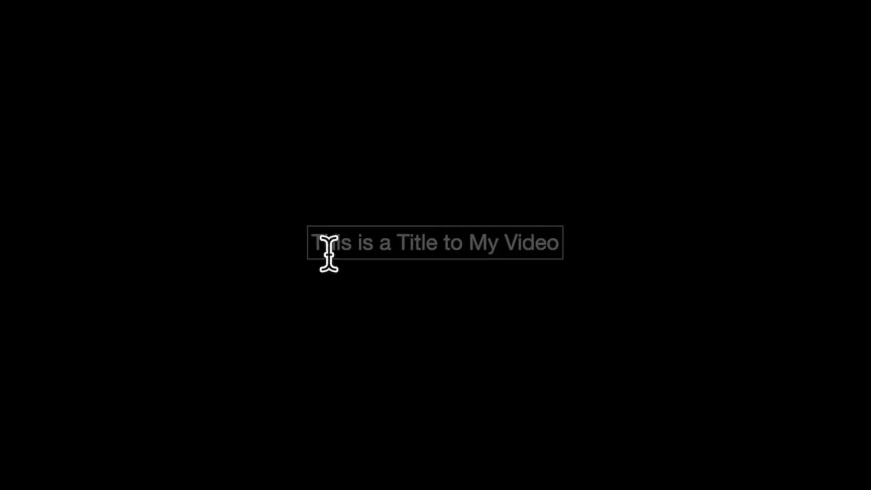
- Format the whole title text in the SF UI Display font at 83 pt
left_click_drag(317, 245, 572, 279)
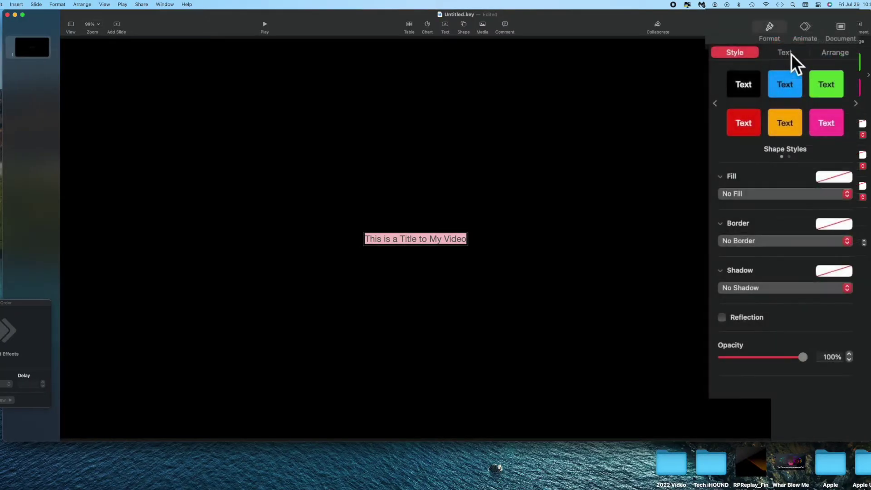
left_click(792, 54)
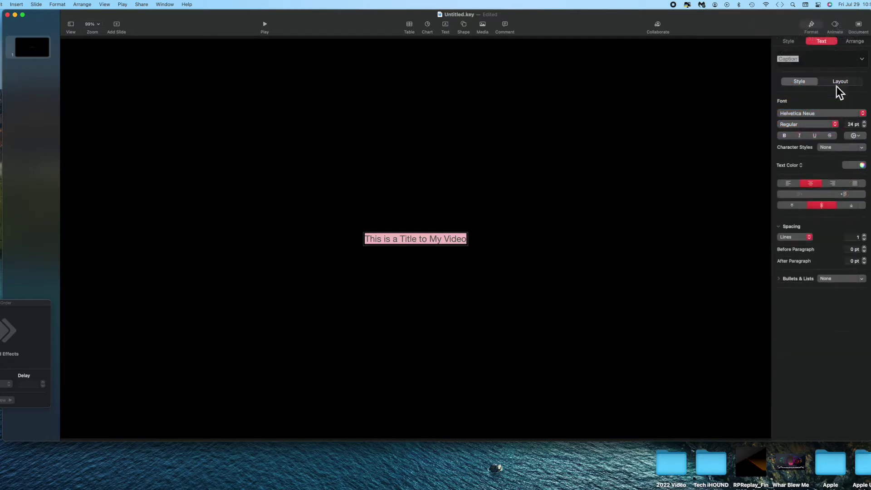
left_click_drag(855, 153, 867, 121)
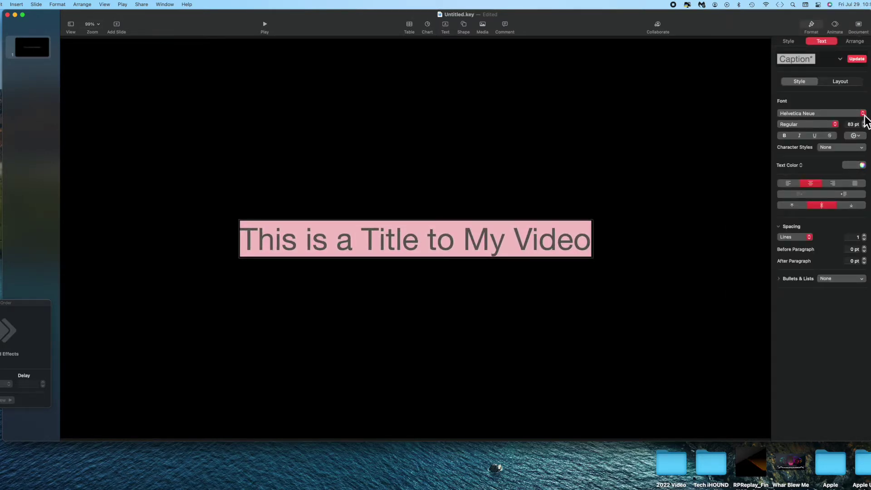
left_click(864, 114)
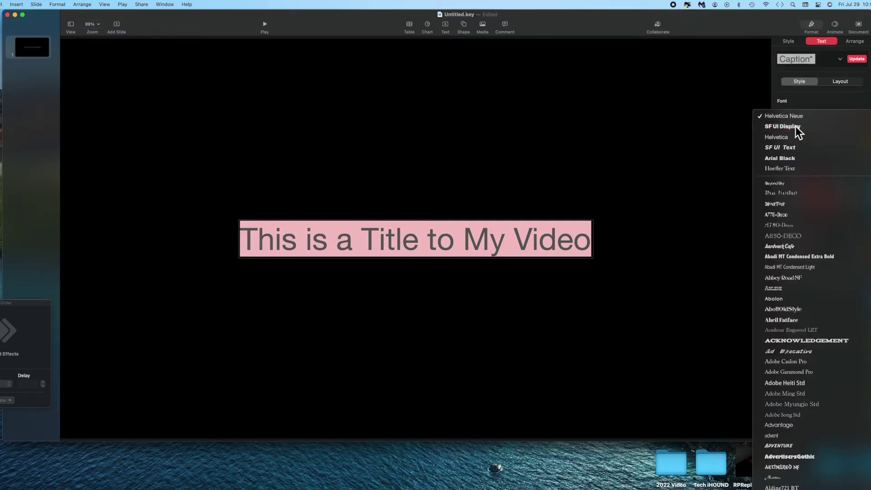
left_click(751, 169)
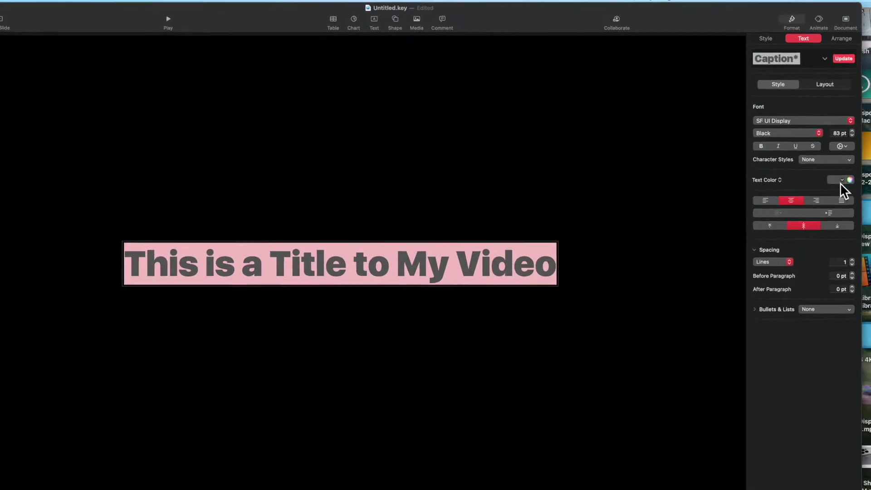
- Set the title text color to medium green from the preset color swatches
left_click(848, 177)
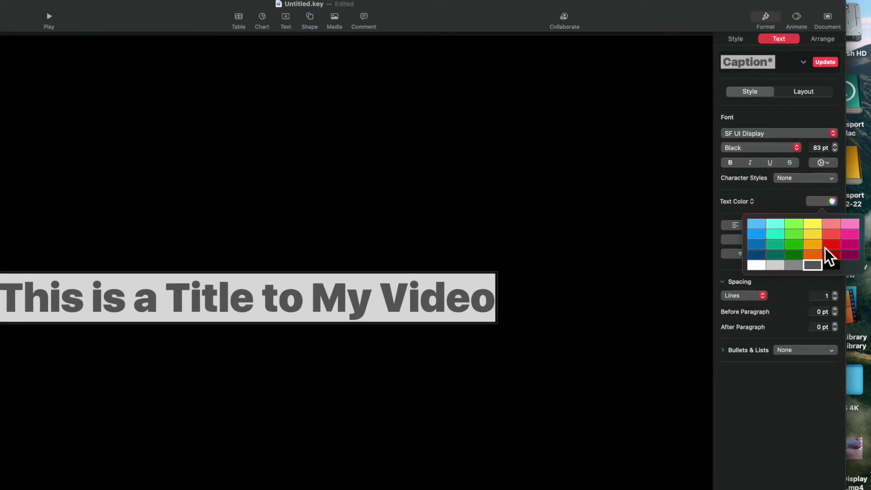
left_click(797, 244)
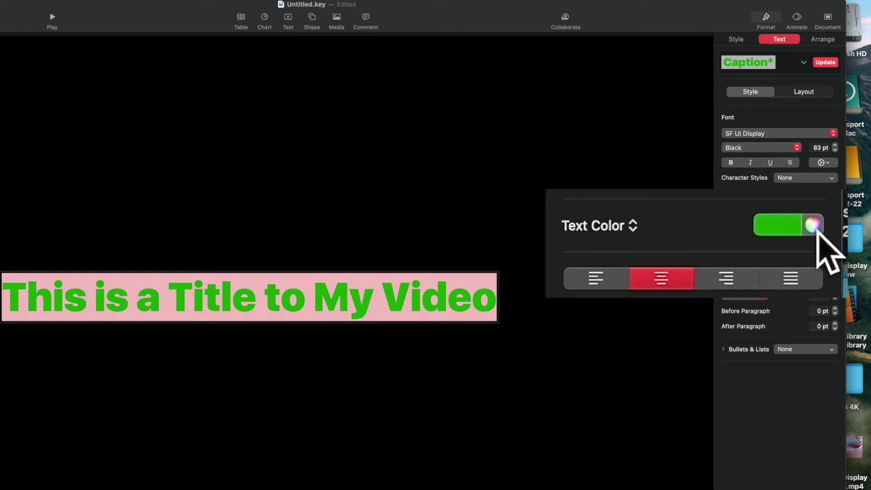
- Look through the custom color picker modes and set the title text color to purple on the color wheel
left_click(833, 201)
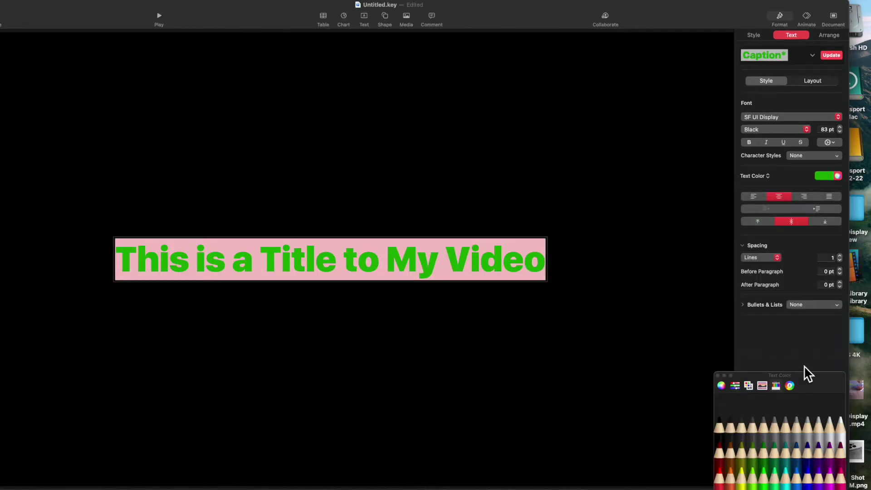
left_click_drag(806, 383, 766, 295)
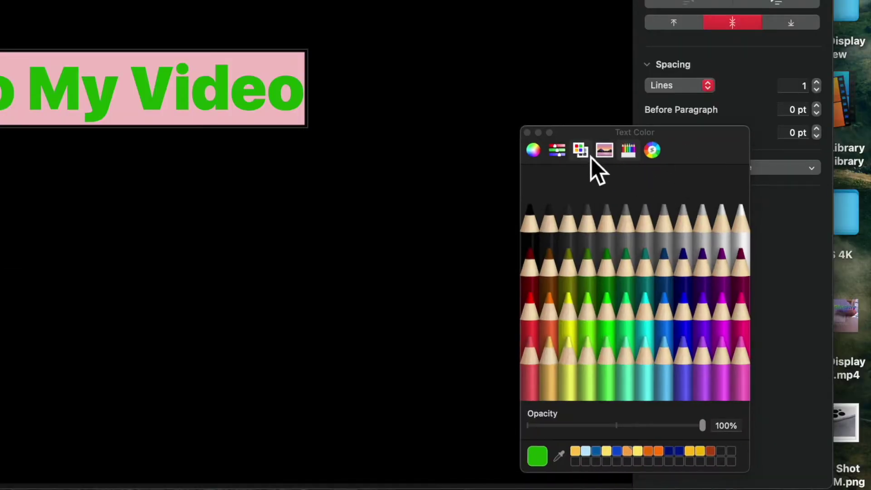
left_click(662, 154)
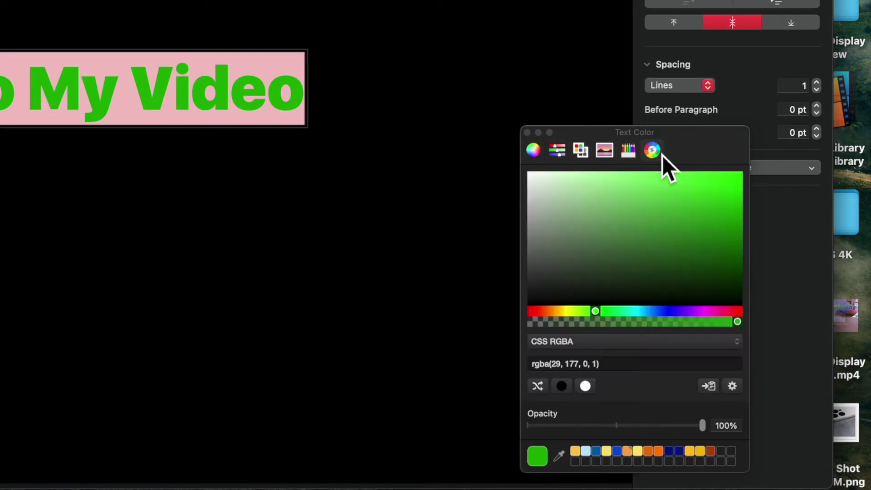
left_click(612, 154)
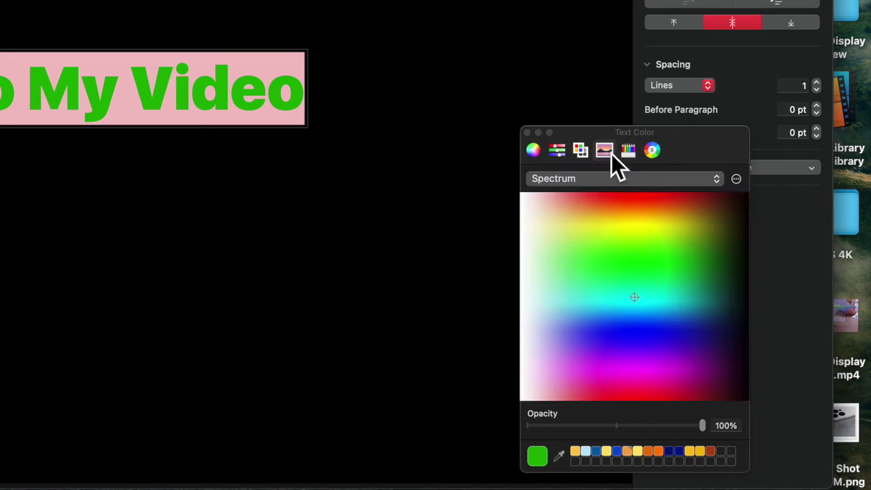
left_click(586, 154)
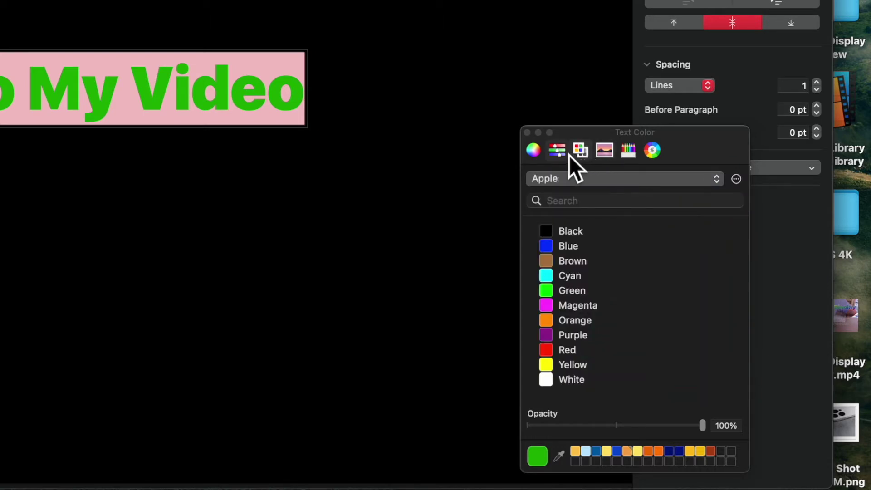
left_click(567, 153)
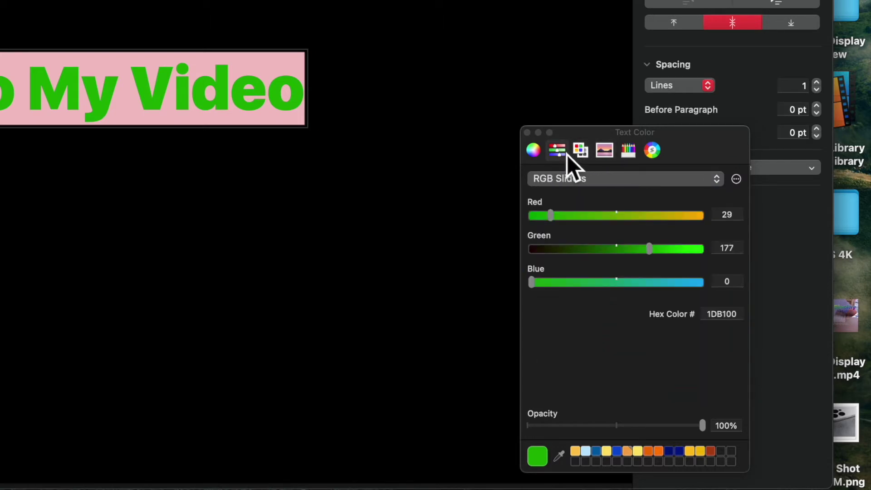
left_click(534, 151)
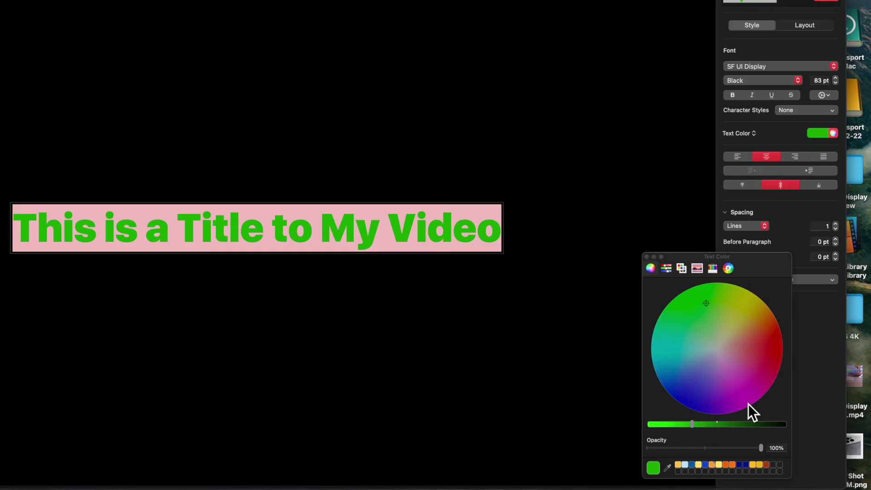
left_click(683, 359)
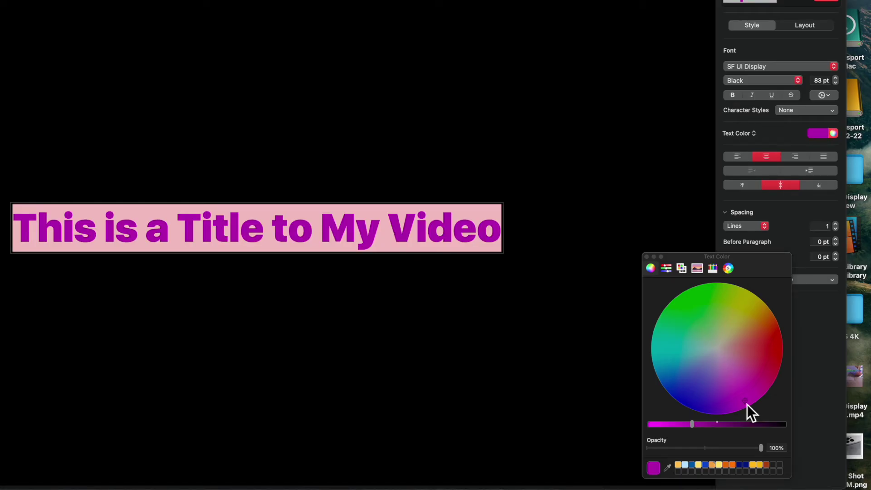
left_click(630, 333)
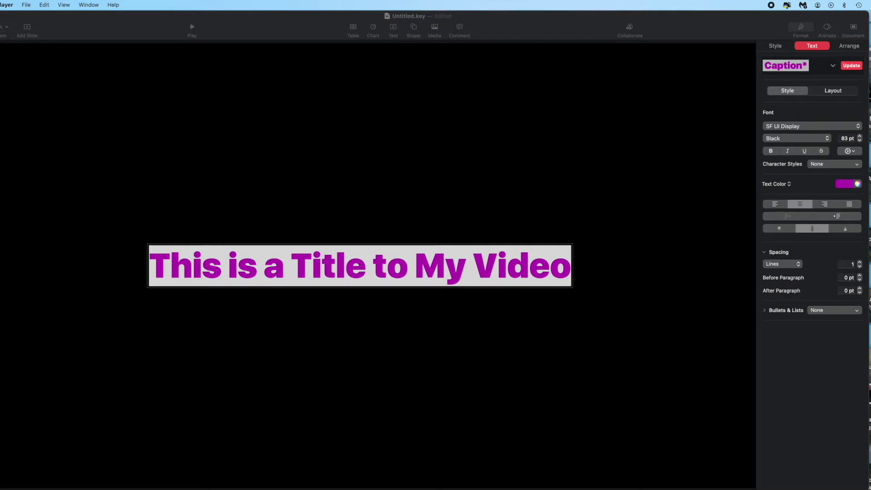
- Try the Gradient Fill and the Advanced Gradient Fill on the selected title text
left_click(790, 187)
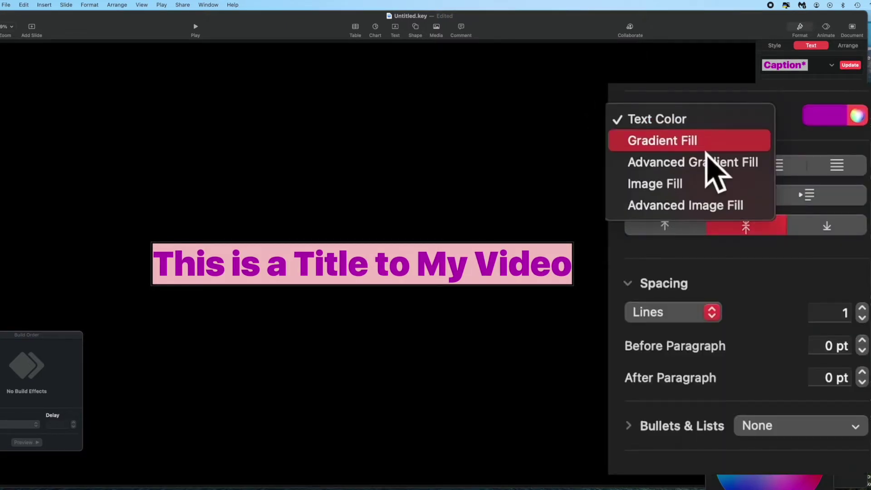
left_click(668, 153)
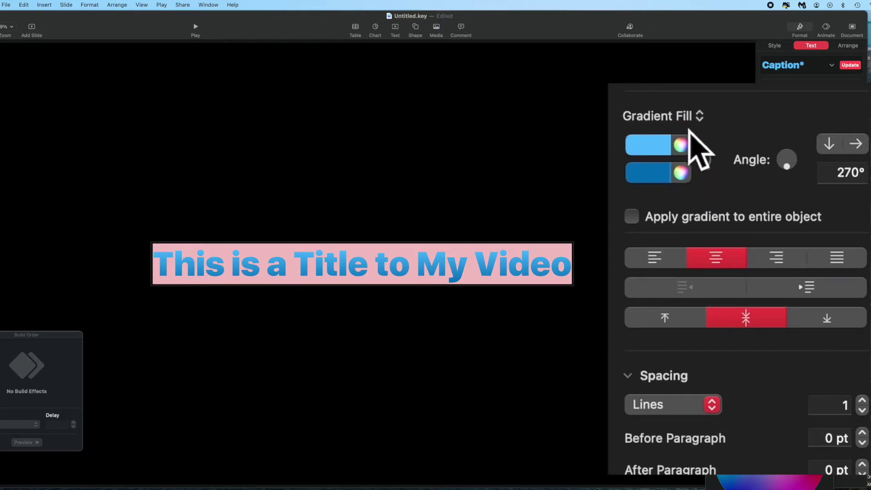
left_click(704, 118)
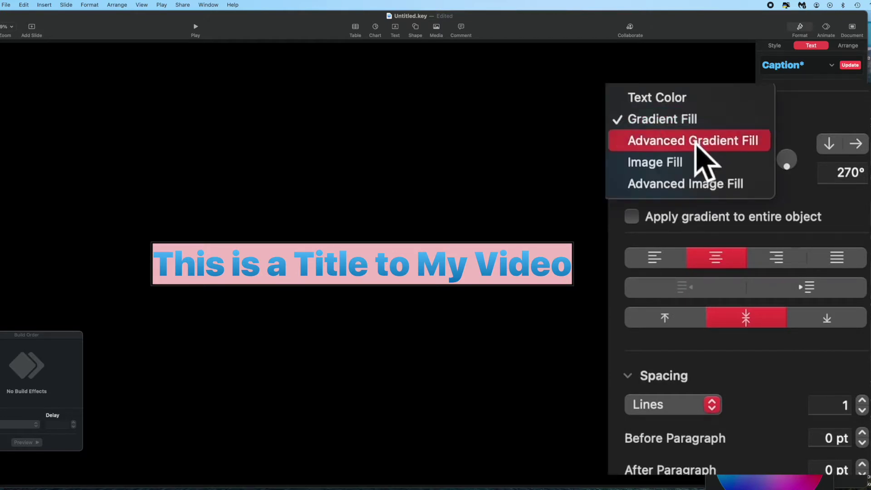
left_click(703, 159)
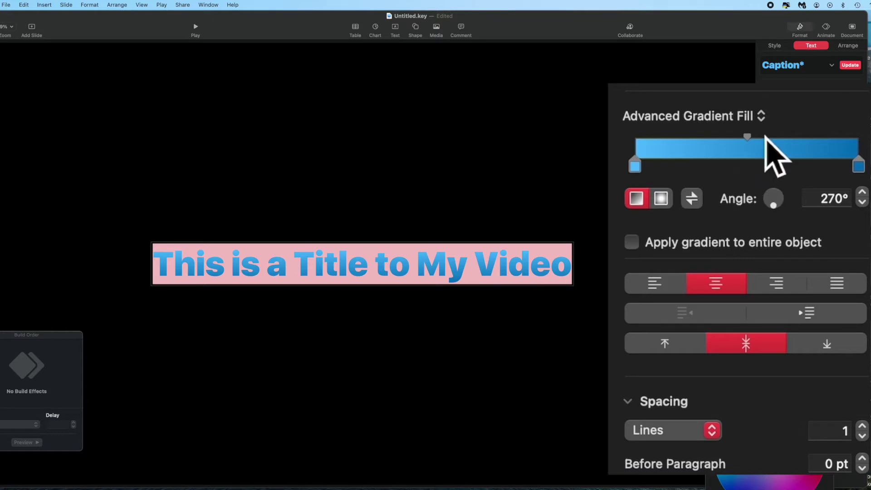
- Try the Image Fill and the Advanced Image Fill on the title text, adjusting the image scale
left_click(765, 116)
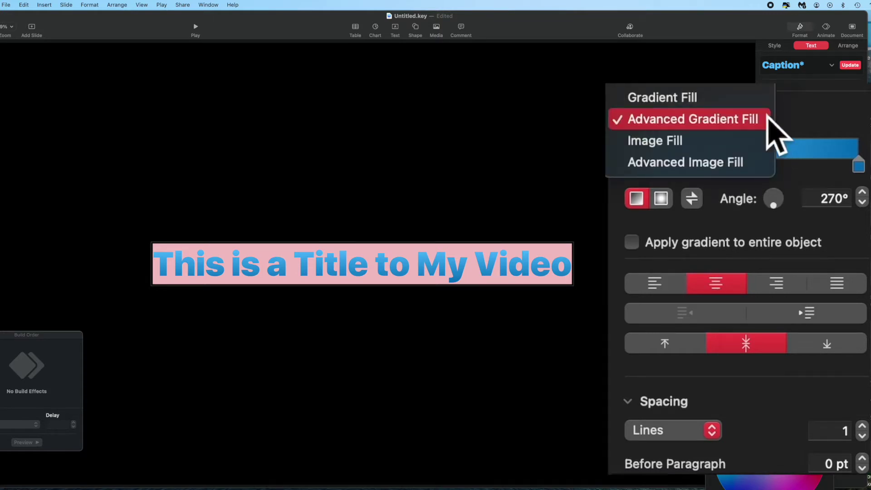
left_click(745, 142)
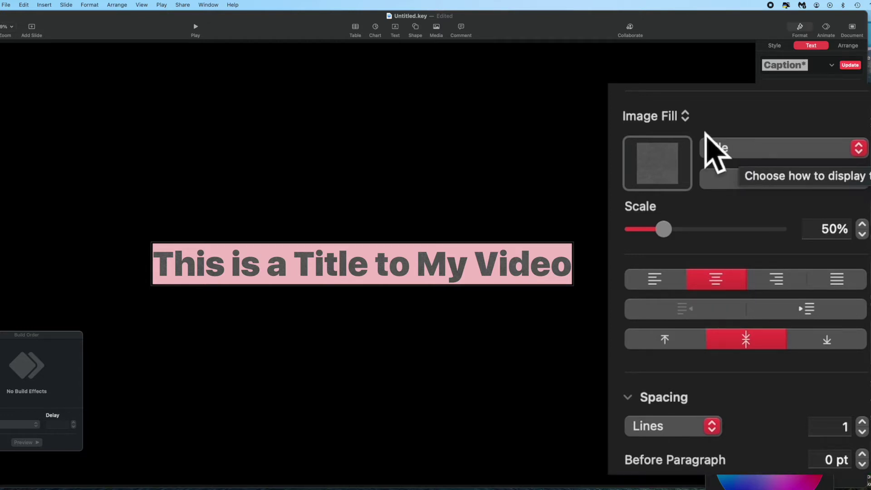
left_click(685, 116)
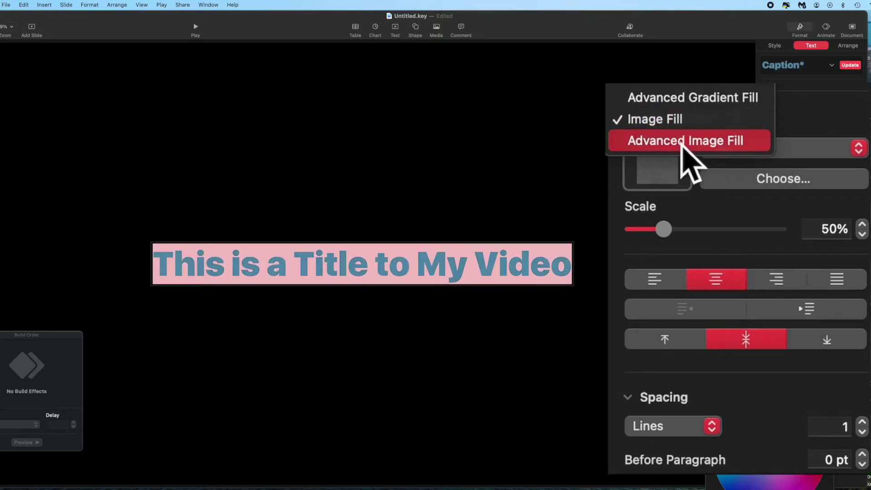
left_click(682, 143)
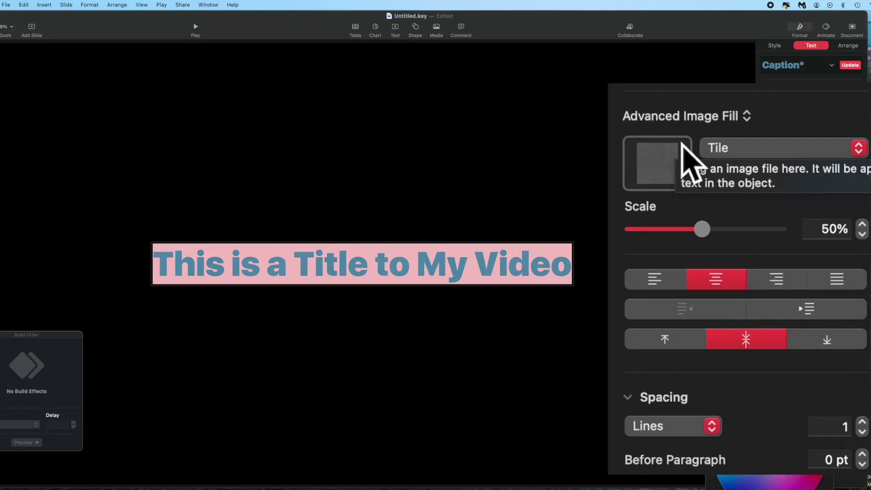
mouse_move(707, 236)
left_mouse_down()
mouse_move(694, 241)
mouse_move(747, 233)
mouse_move(719, 226)
left_mouse_up()
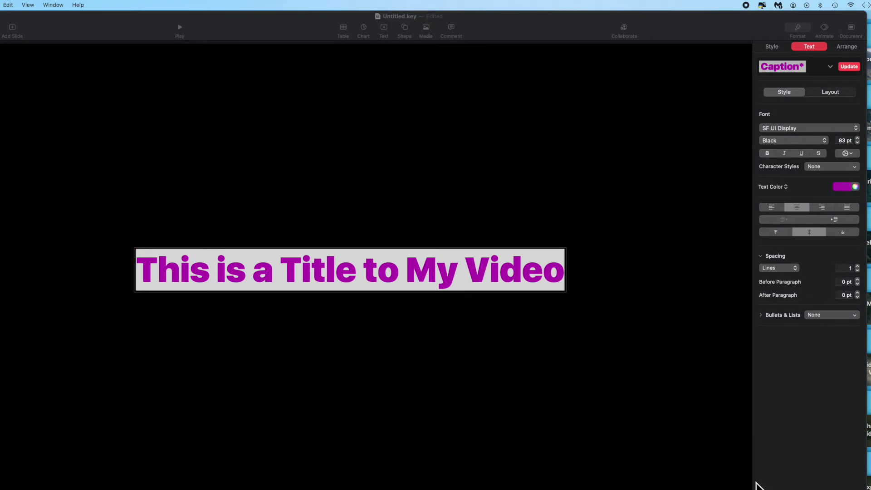
- Select the whole title text and change its fill type from Text Color to Image Fill
left_click(490, 355)
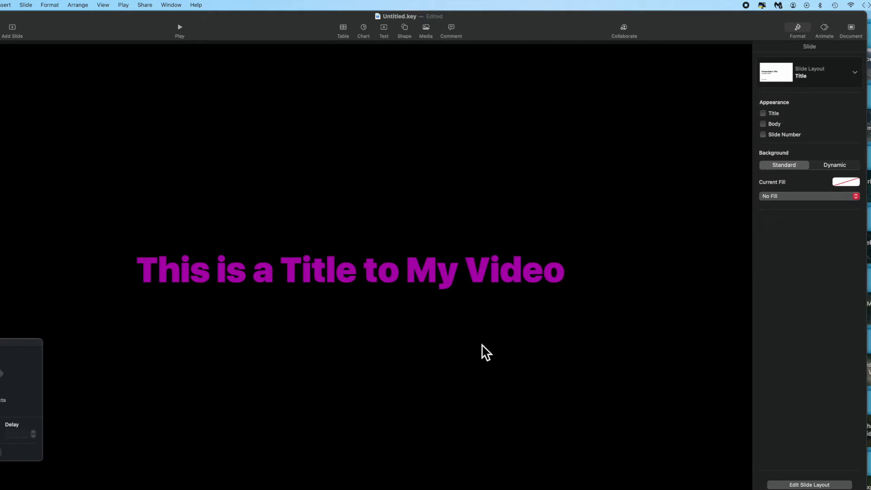
triple_click(184, 283)
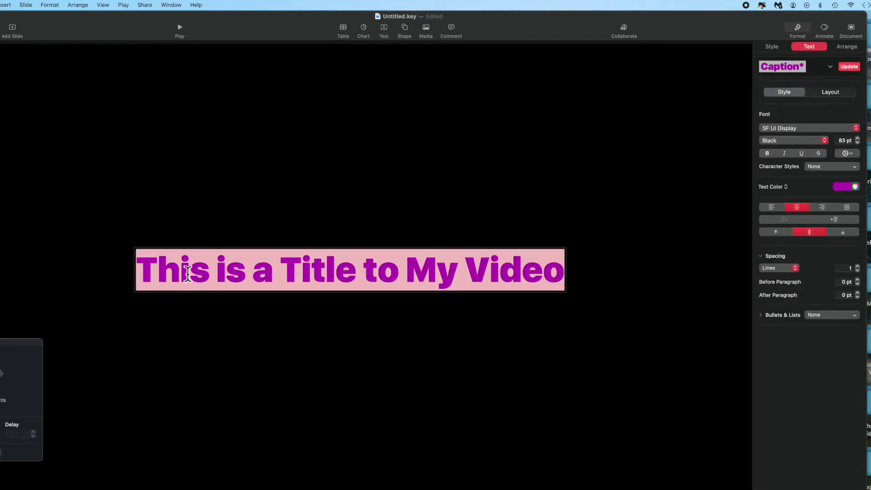
left_click(783, 188)
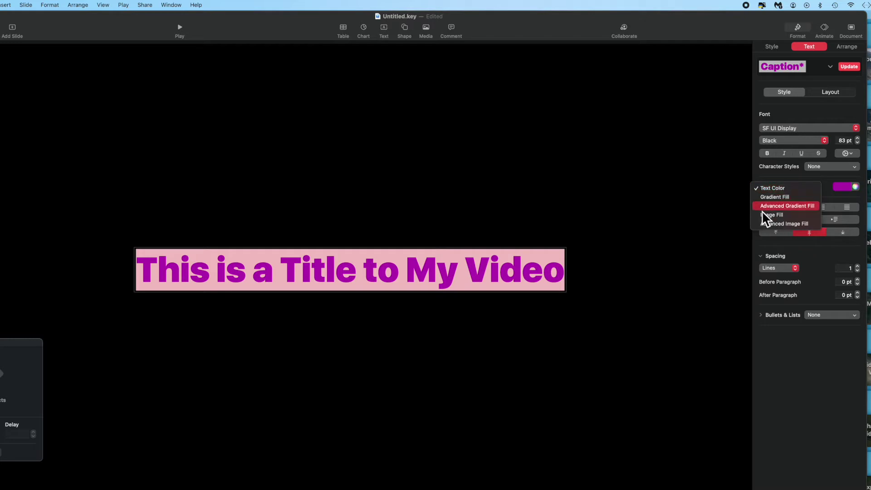
left_click(774, 217)
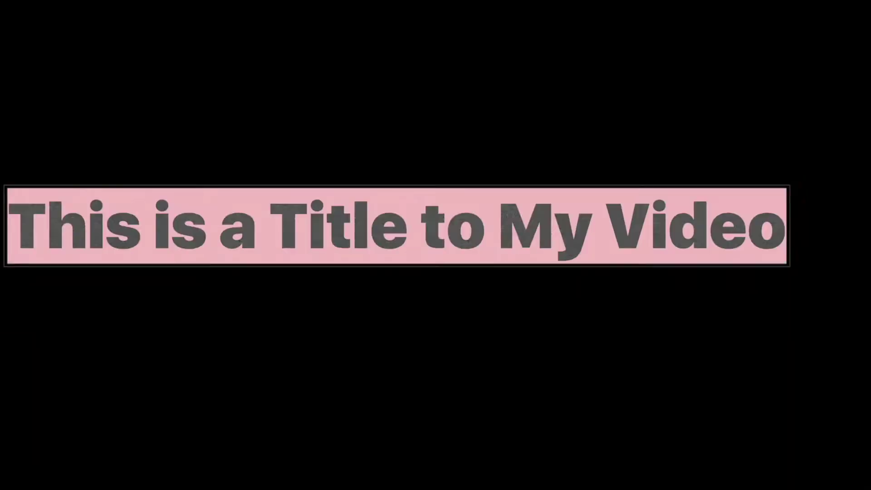
left_click(824, 212)
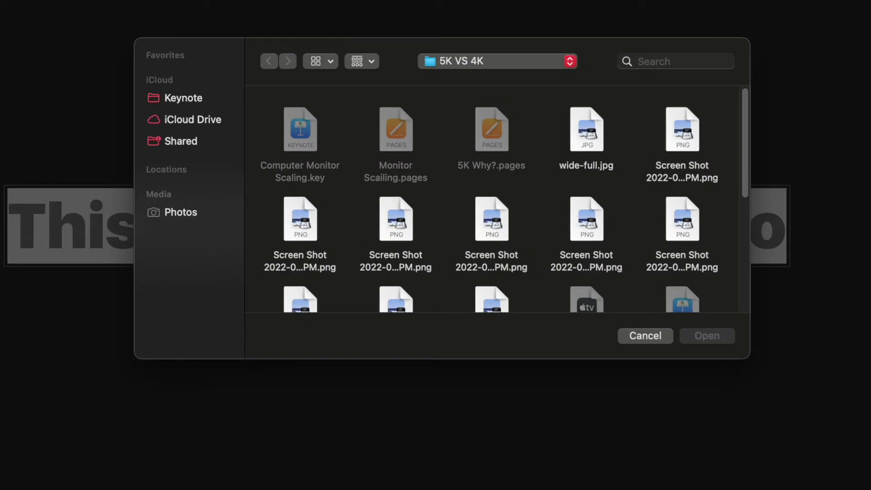
left_click(577, 62)
left_click(559, 84)
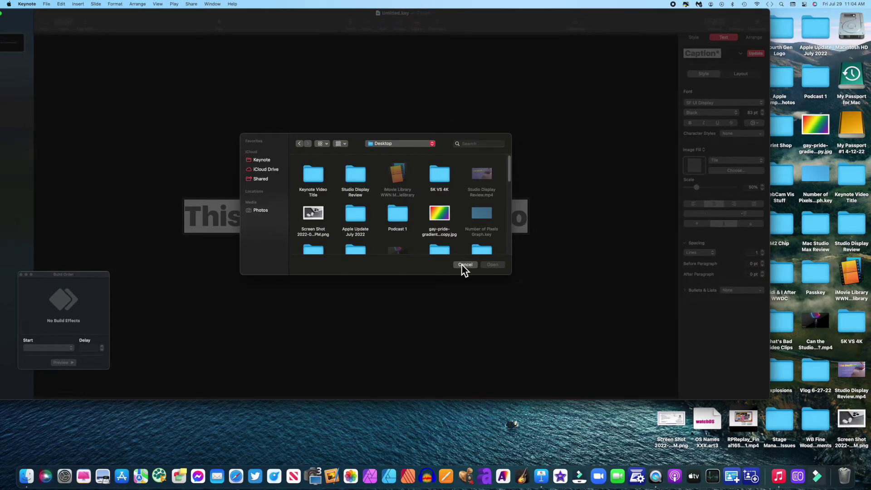
left_click(465, 265)
- Fill the title text with the rainbow gradient image from the desktop, displayed as Tile at 76% scale
left_click_drag(826, 132, 696, 166)
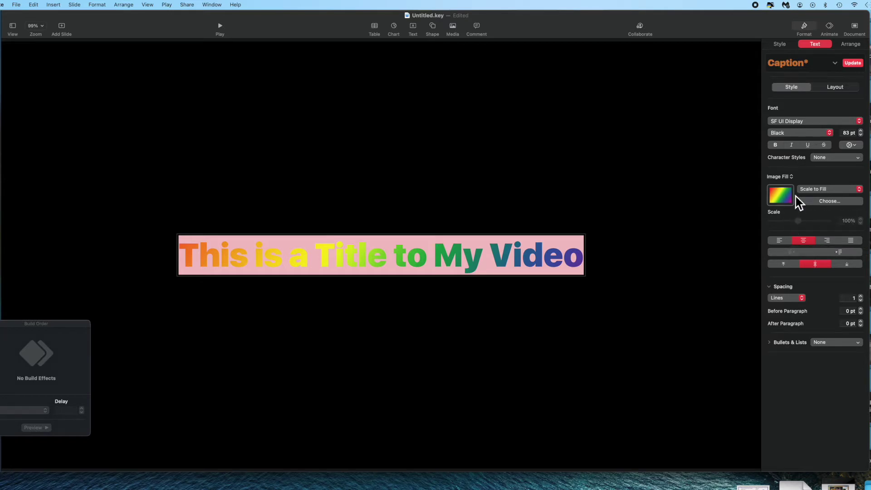
left_click(820, 192)
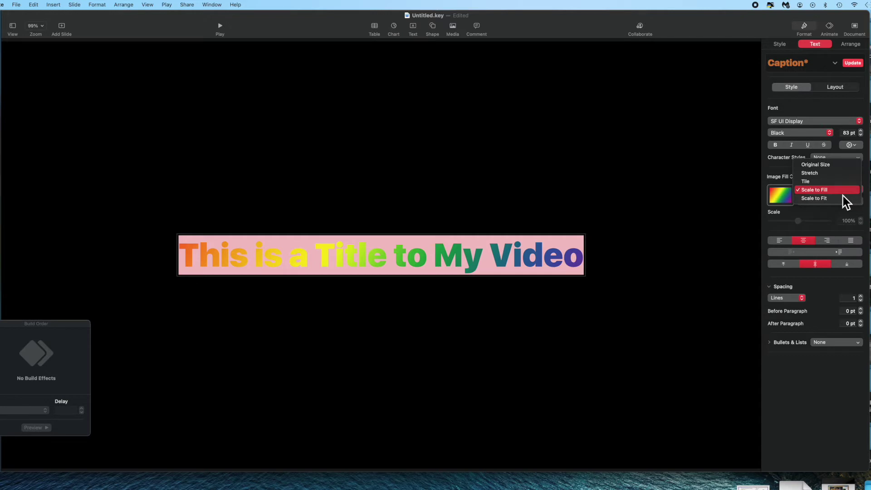
left_click(832, 172)
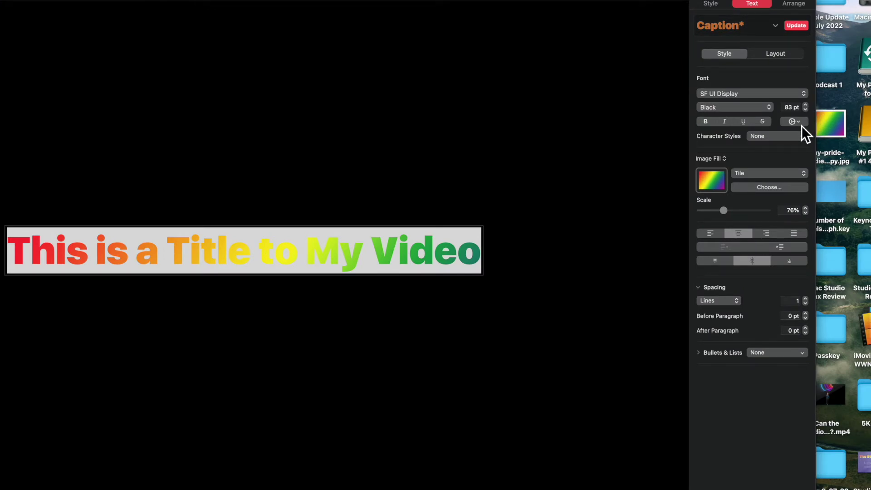
- Add a solid white outline to the title text and make it thicker than 1 pt
left_click(802, 126)
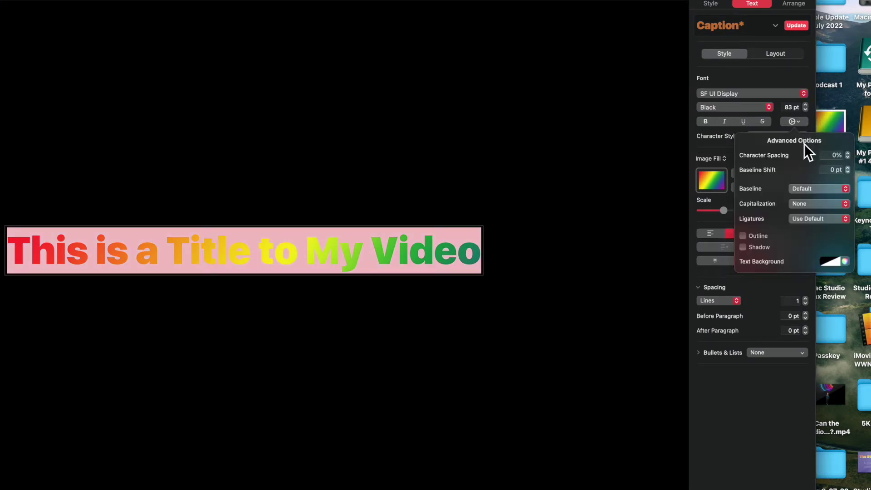
left_click(744, 236)
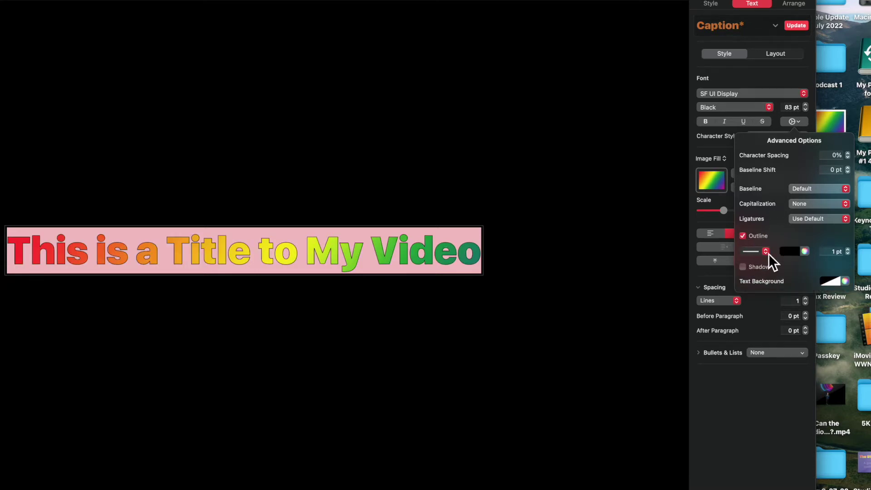
left_click(790, 251)
left_click(750, 320)
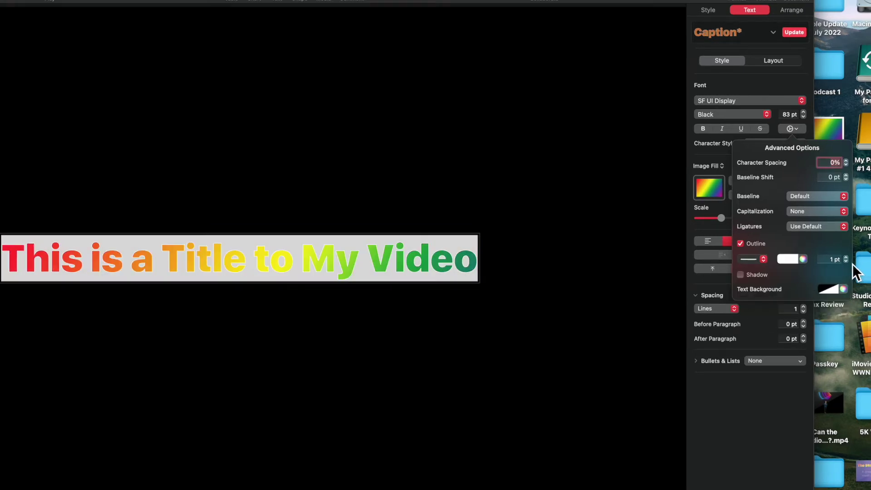
left_click(848, 258)
left_click(847, 258)
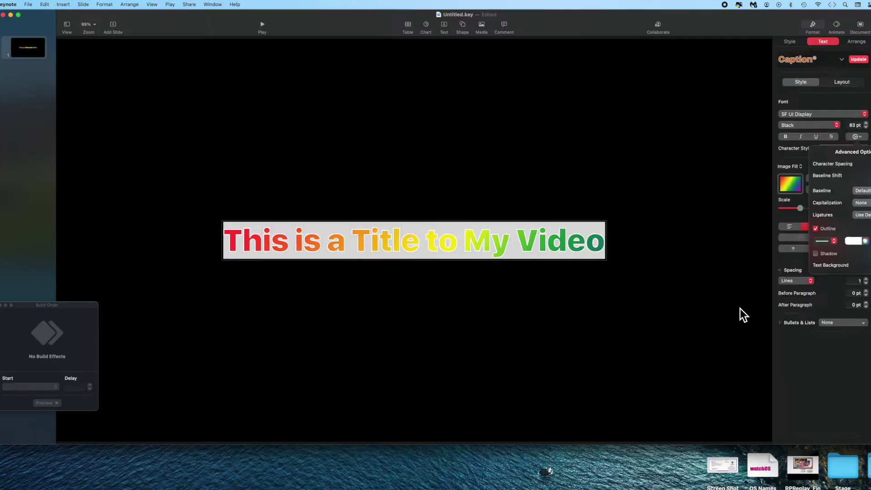
left_click(644, 343)
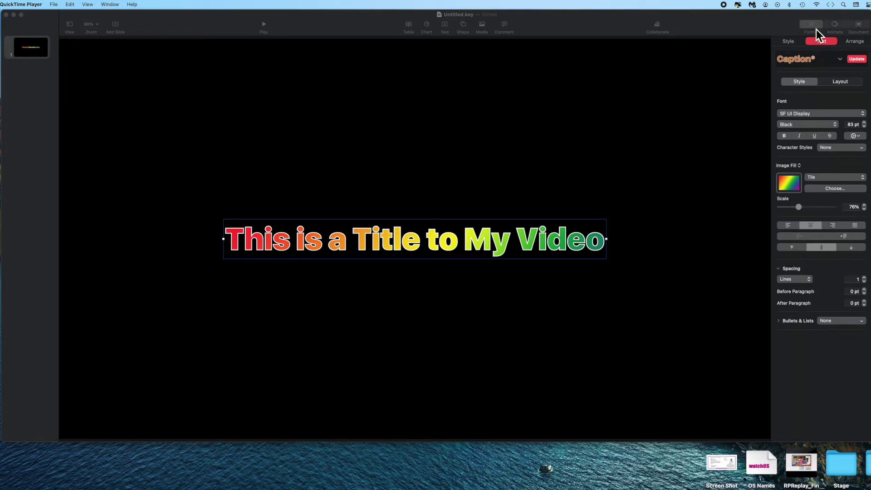
- Preview the Blur, Compress, Dissolve and Orbital build-in effects on the title text box
left_click(835, 26)
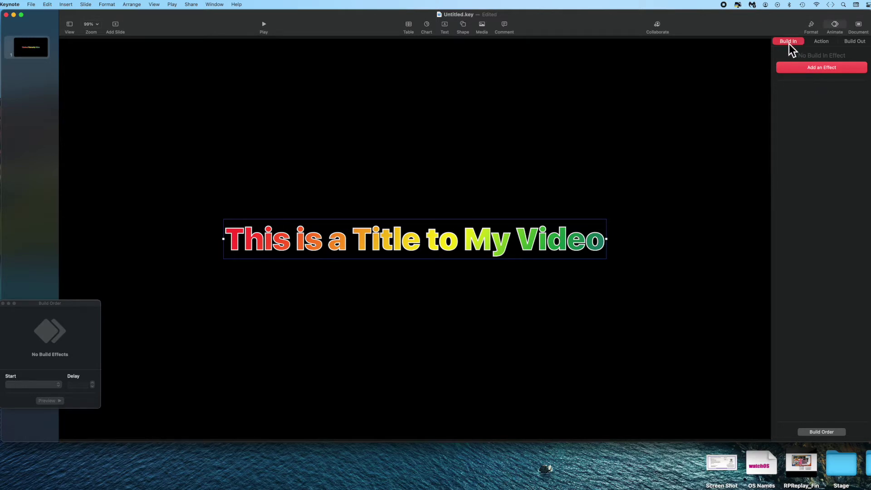
left_click(809, 70)
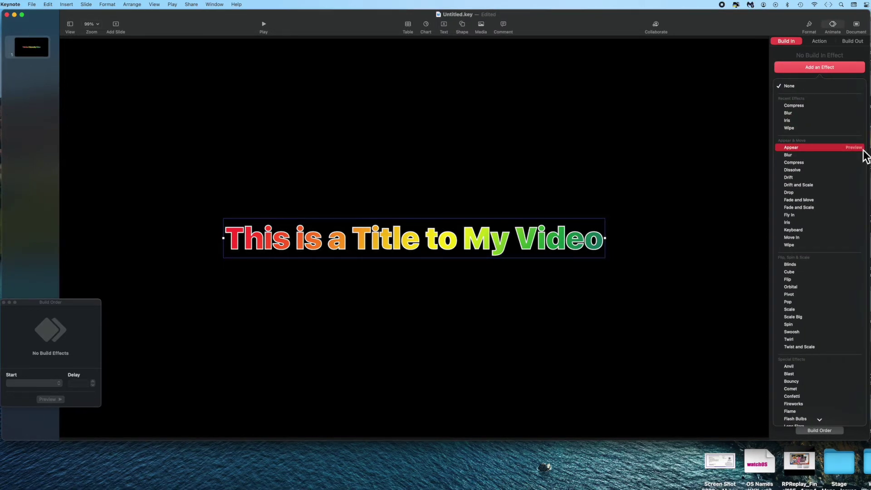
left_click(865, 156)
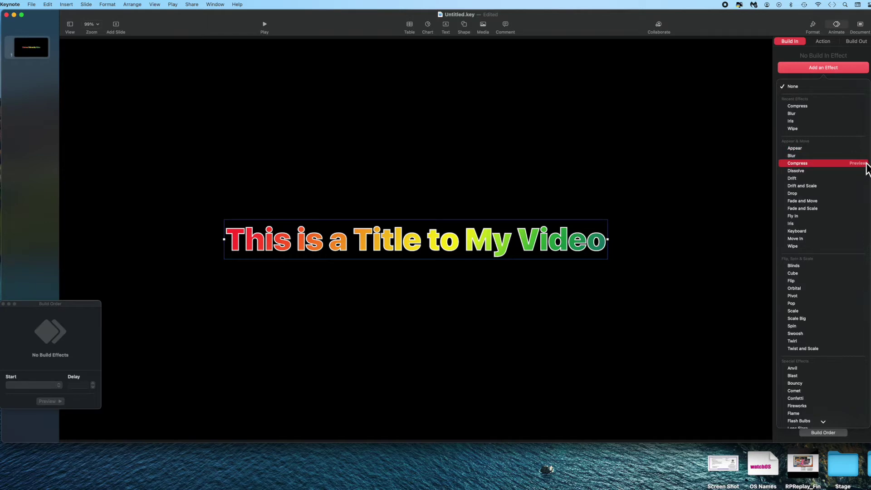
left_click(859, 164)
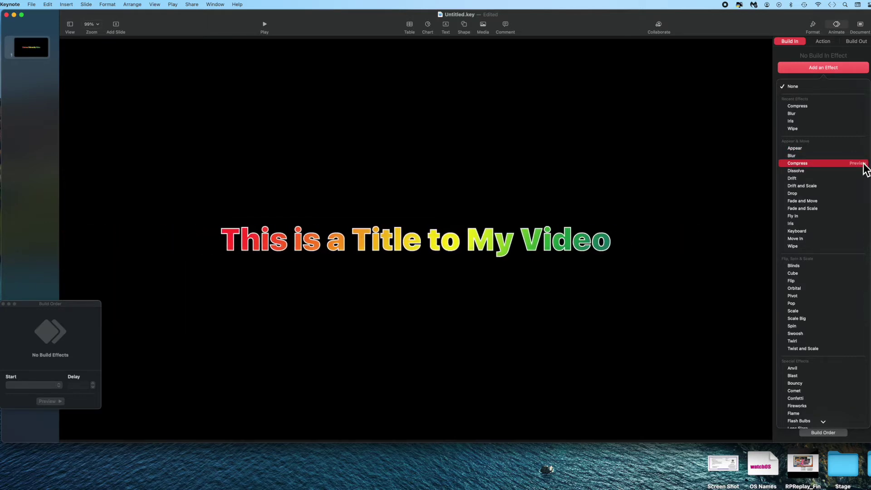
left_click(859, 171)
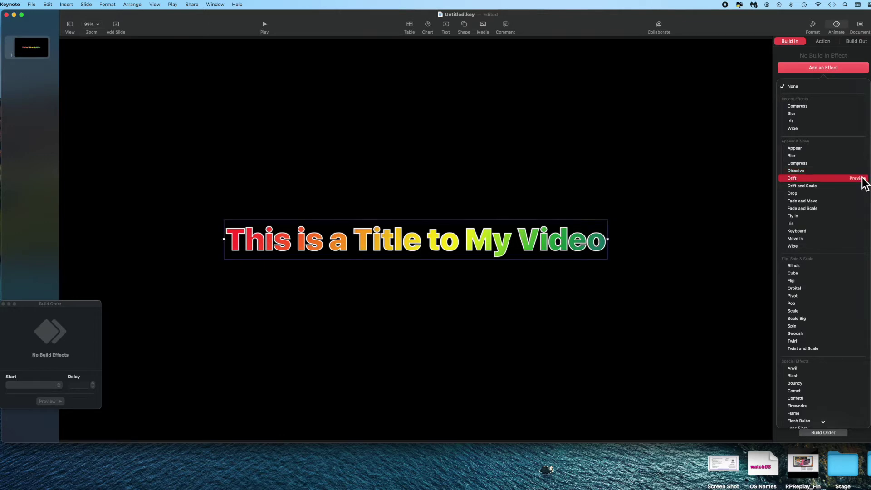
left_click(856, 289)
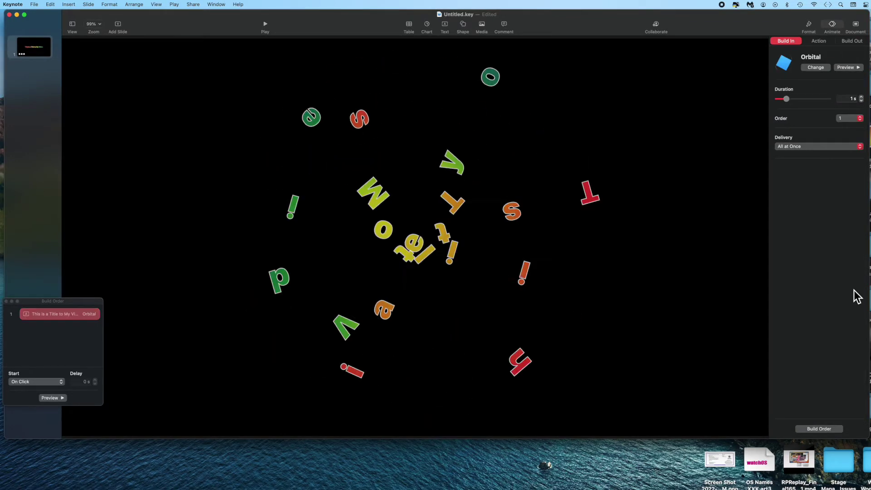
- Preview the Swoosh, Anvil, Blast, Bouncy, Comet and Confetti build-in effects on the title text box
left_click(858, 337)
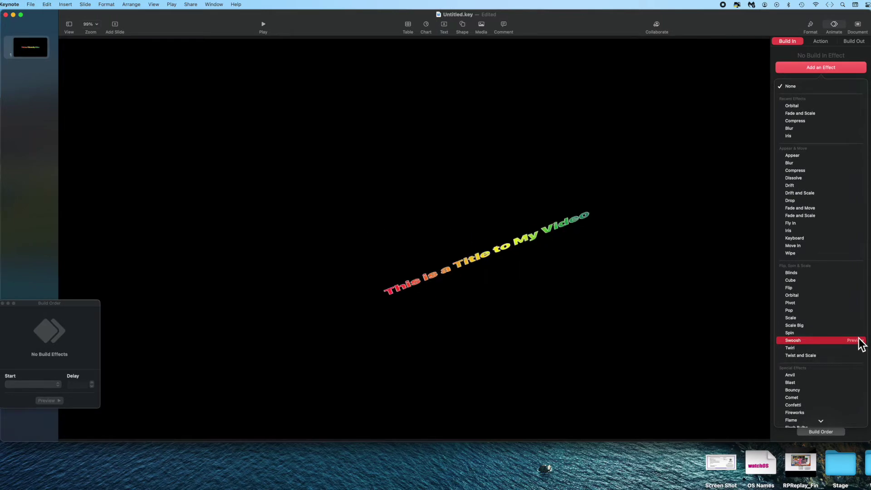
scroll(861, 350, "down", 3)
left_click(860, 322)
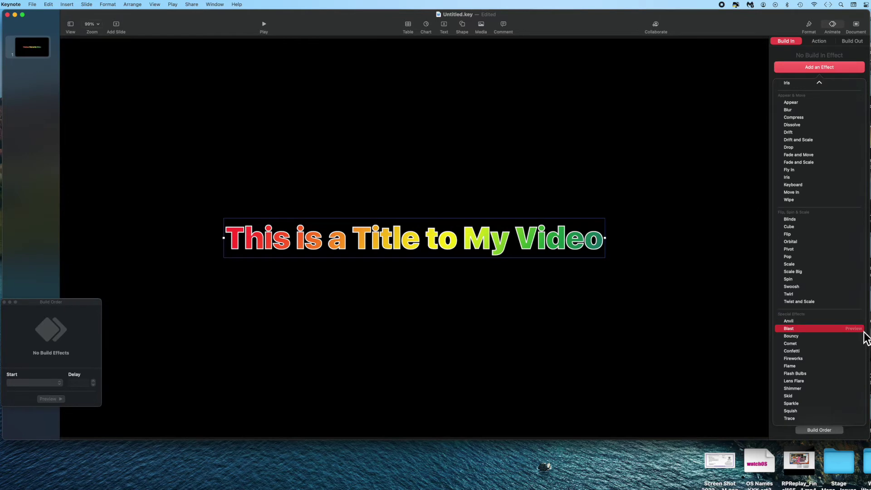
left_click(862, 330)
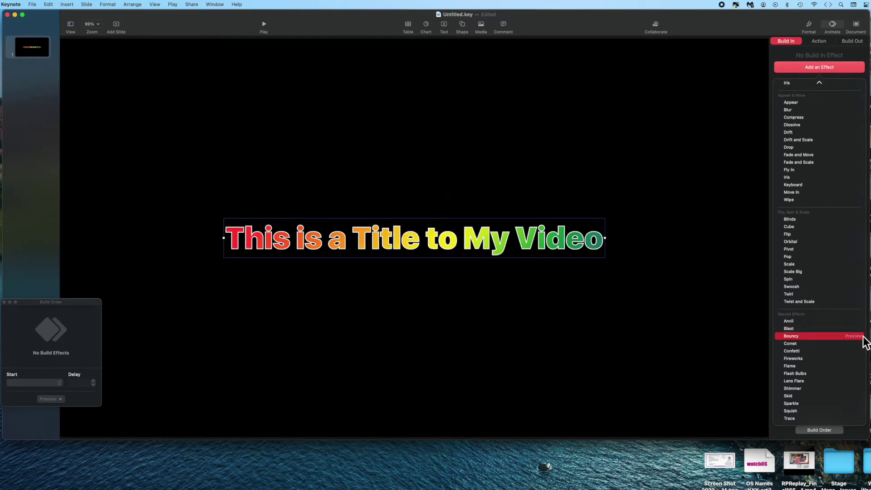
left_click(862, 336)
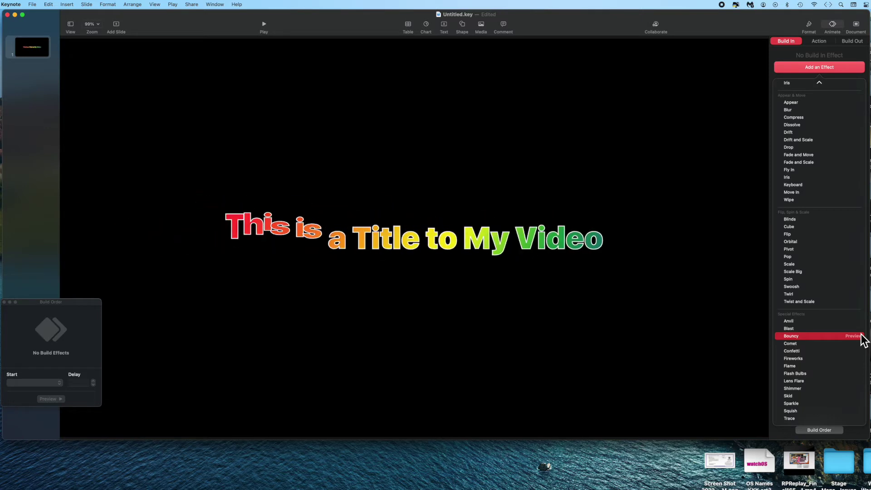
left_click(862, 344)
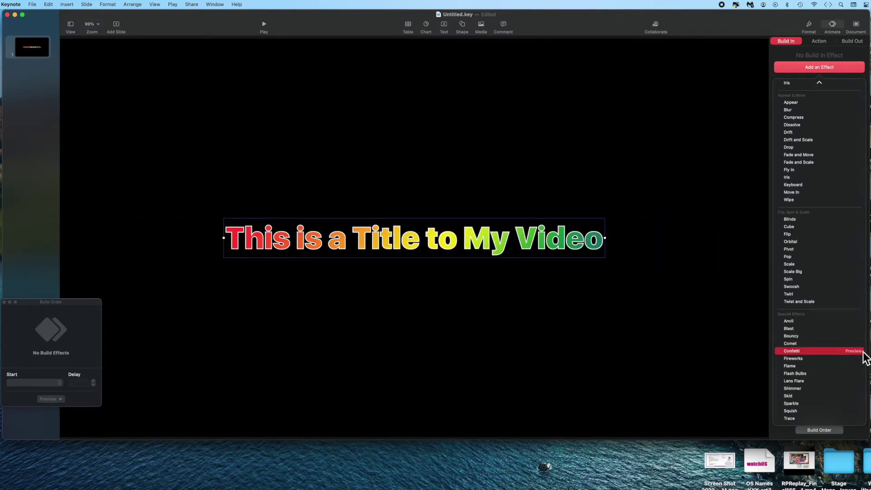
left_click(862, 351)
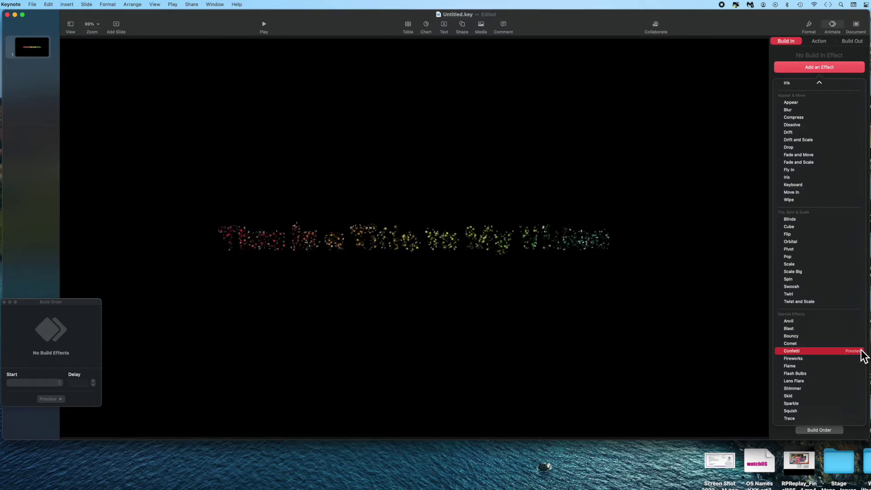
- Preview the Fireworks, Flame and Flash Bulbs build-in effects on the title text box
left_click(861, 359)
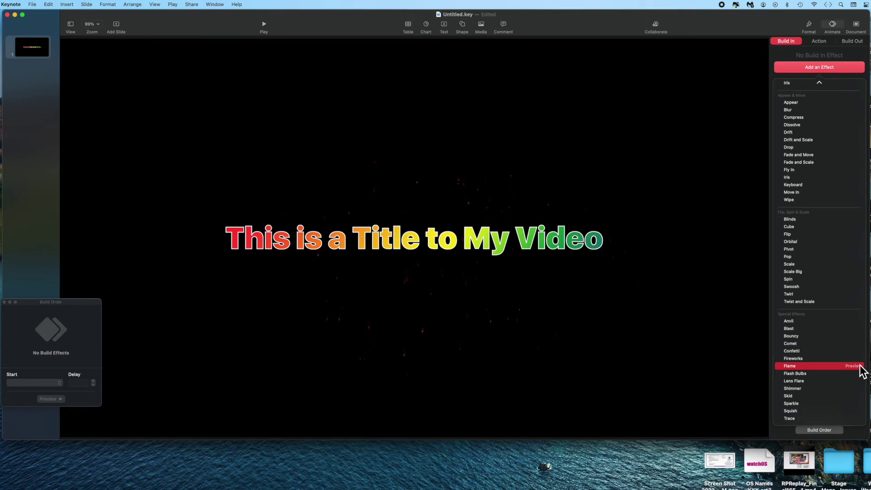
left_click(861, 366)
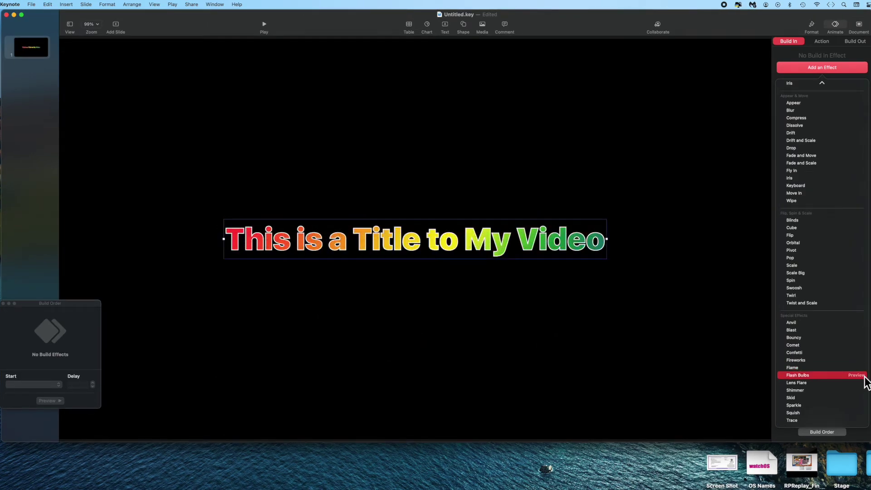
left_click(863, 375)
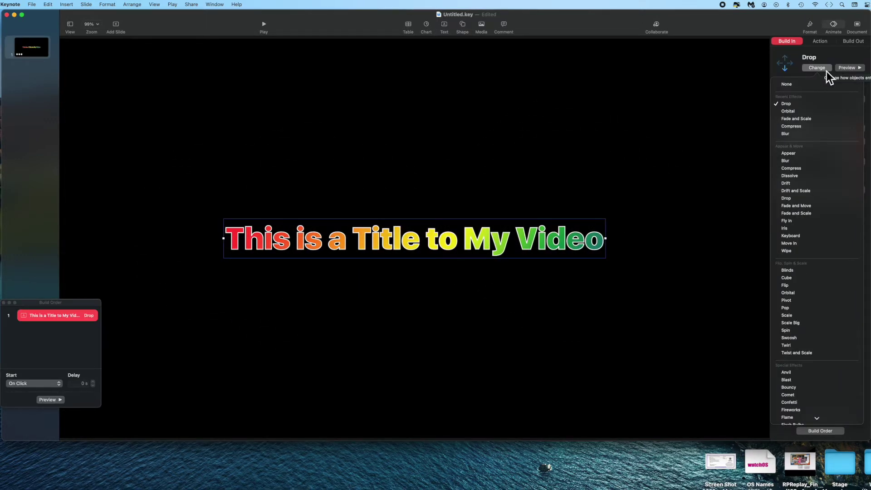
- Change the title text box's build-in effect from Drop to Anvil
left_click(794, 372)
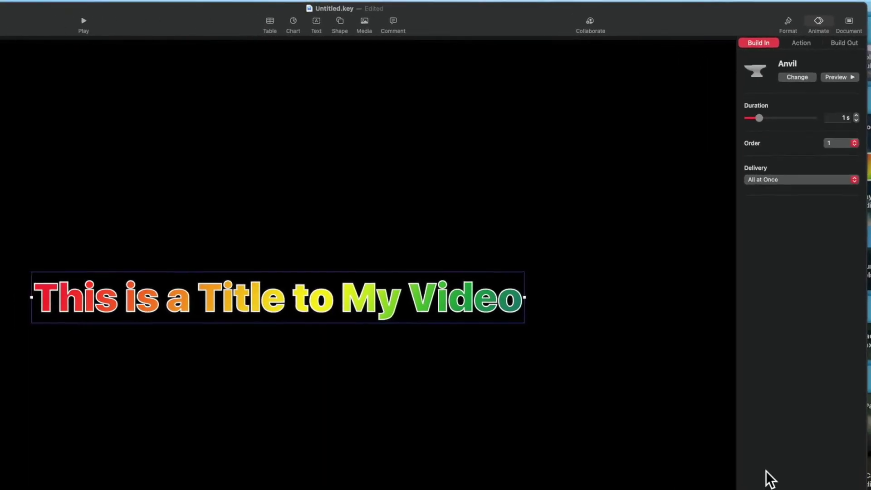
key("Escape")
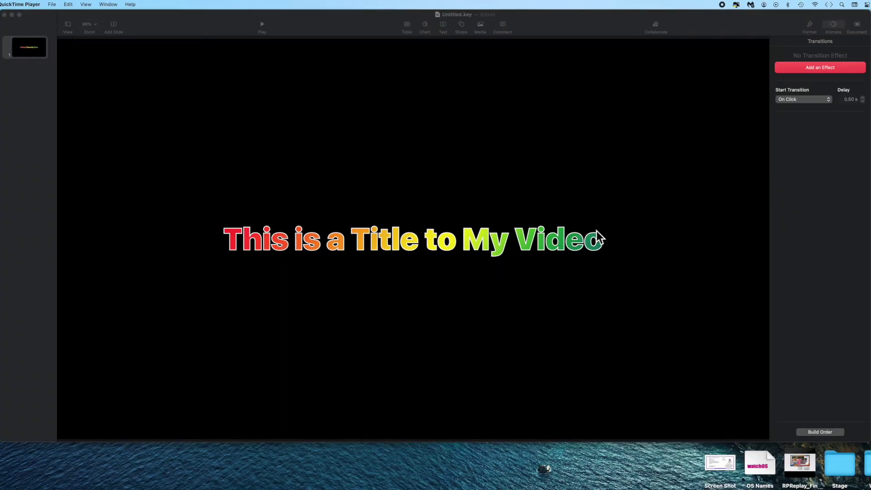
- Select the whole title text and increase its font size to 141 pt
left_click(811, 23)
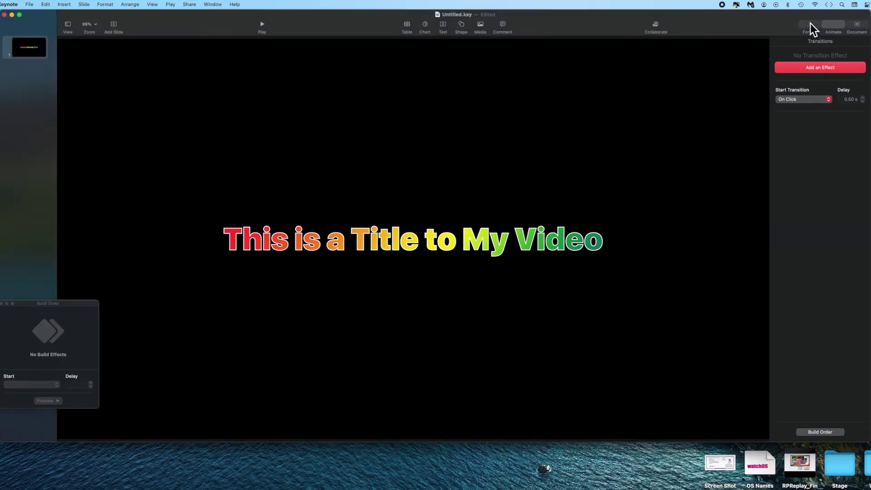
left_click(811, 23)
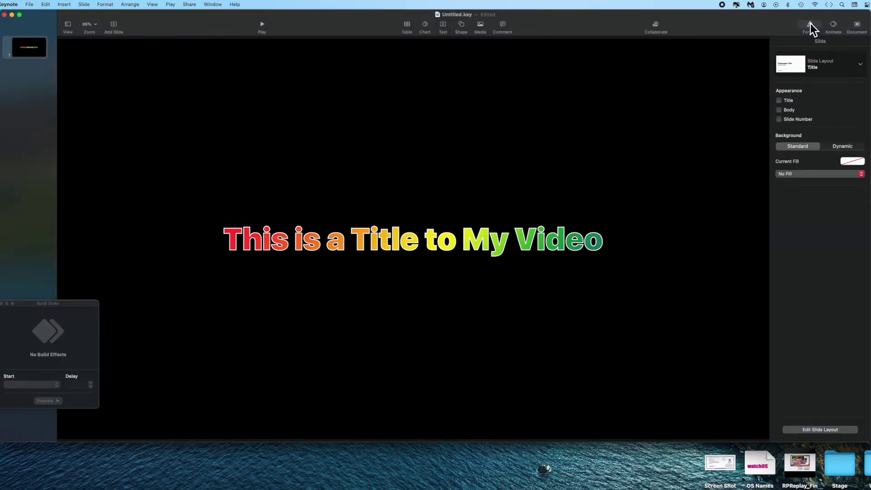
triple_click(601, 248)
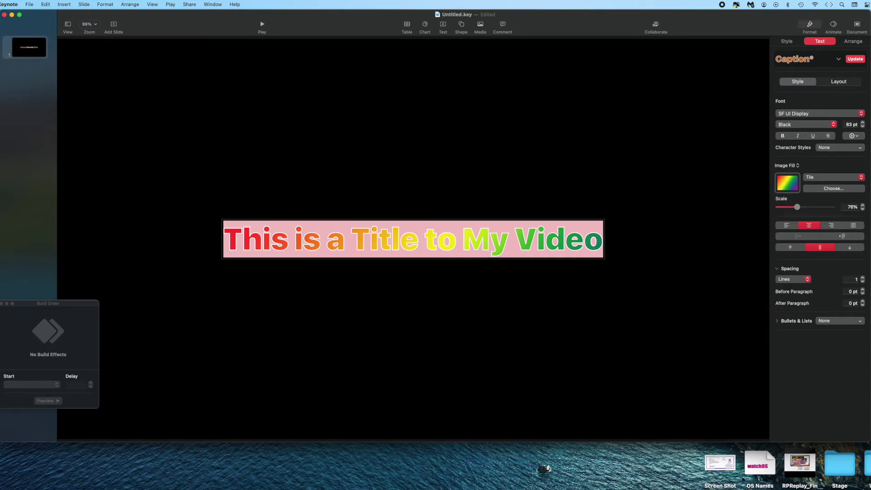
left_click(863, 122)
left_click(863, 122)
left_click(863, 122)
left_click(863, 122)
left_click(863, 123)
left_click(863, 122)
left_click(863, 122)
left_click(863, 122)
left_click(863, 122)
left_click(862, 122)
left_click(863, 122)
left_click(863, 122)
left_click(863, 122)
left_click(862, 122)
left_click(863, 122)
left_click(863, 123)
left_click(863, 122)
left_click(863, 122)
left_click(862, 122)
left_click(863, 123)
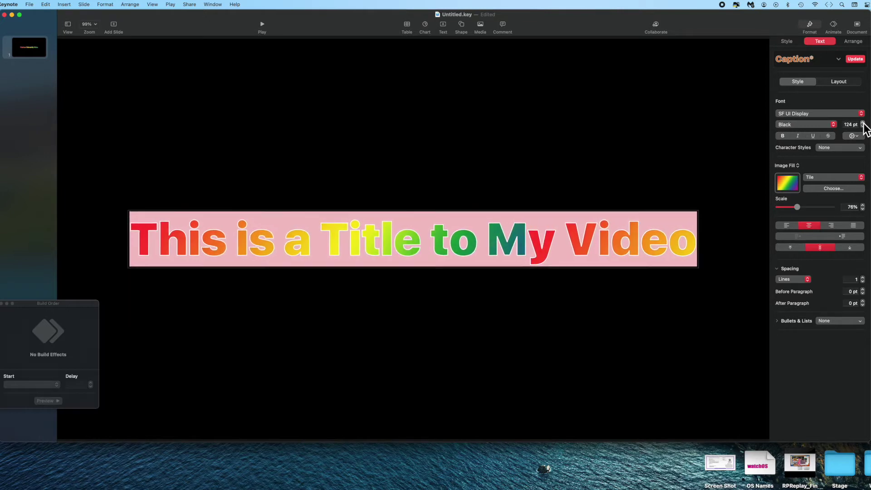
left_click(863, 122)
left_click(863, 122)
left_click(863, 122)
left_click(863, 122)
left_click(863, 122)
left_click(863, 122)
left_click(863, 122)
left_click(862, 122)
left_click(863, 122)
left_click(863, 122)
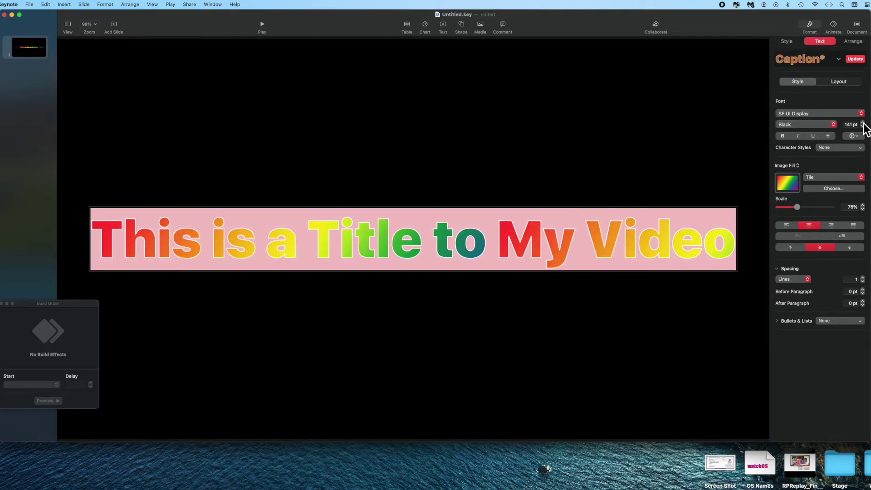
- Move the title near the slide's upper edge and enlarge its tiled image fill so one rainbow gradient spans the text
left_click(710, 138)
left_click_drag(572, 216, 571, 120)
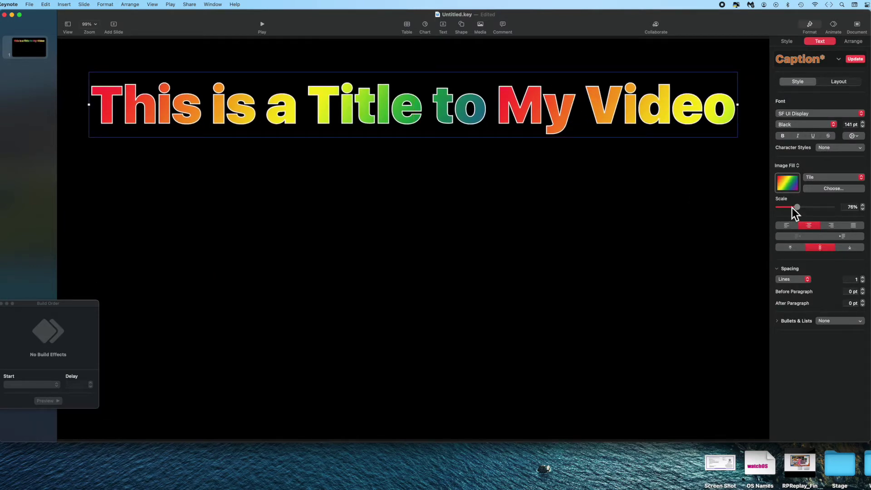
left_click_drag(799, 208, 813, 208)
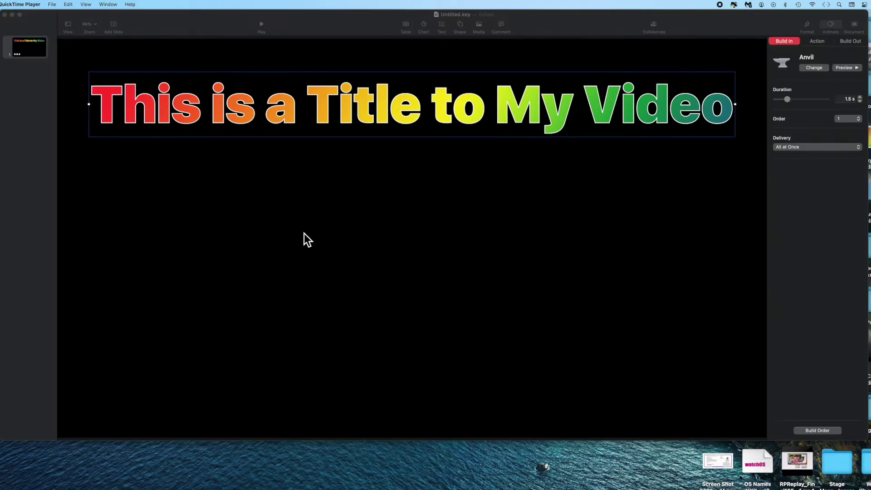
- Duplicate the title slide and delete the Anvil build from the duplicate
right_click(40, 50)
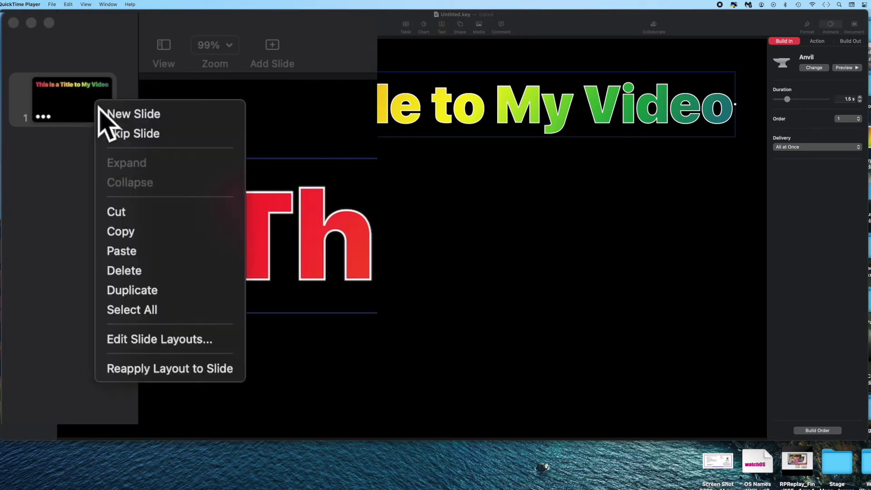
left_click(184, 291)
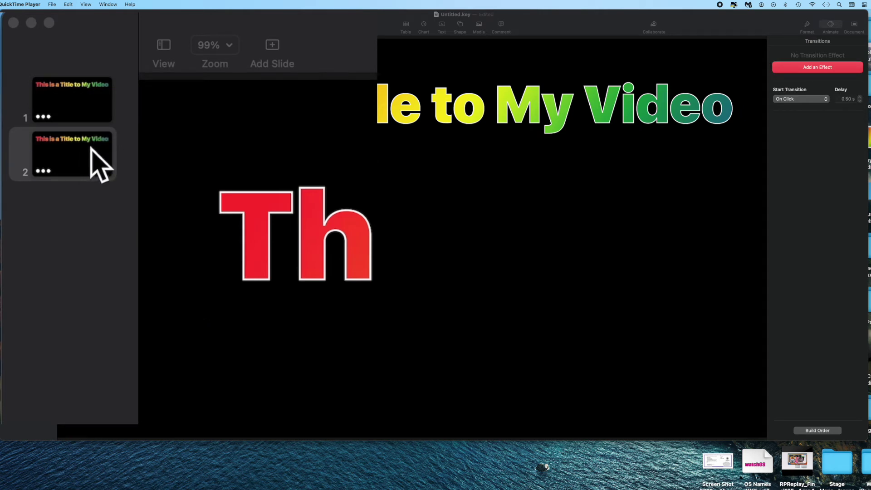
left_click(91, 148)
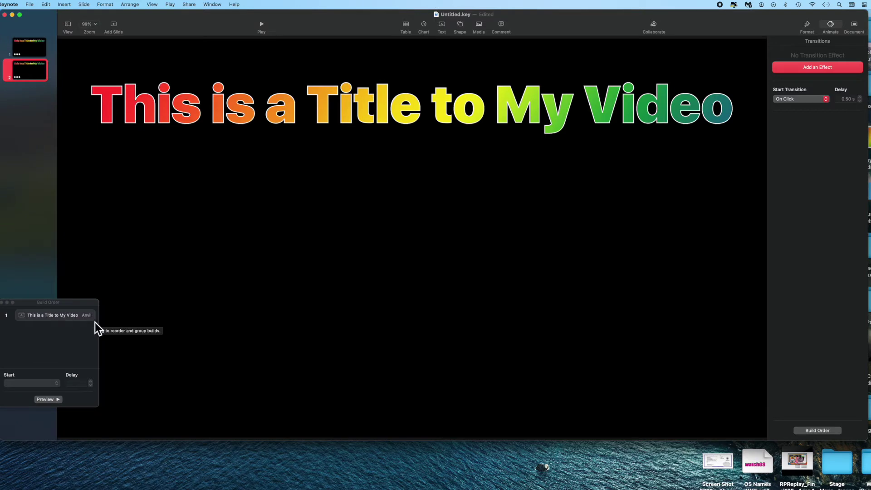
left_click(82, 318)
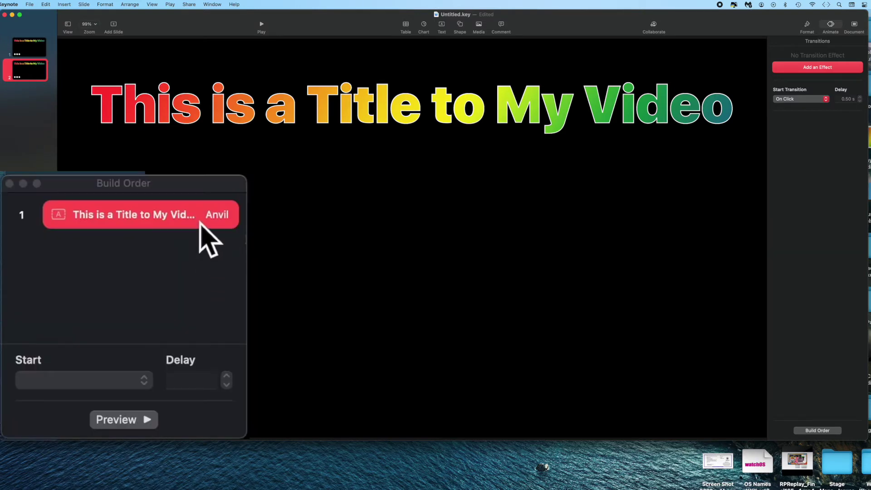
key("Delete")
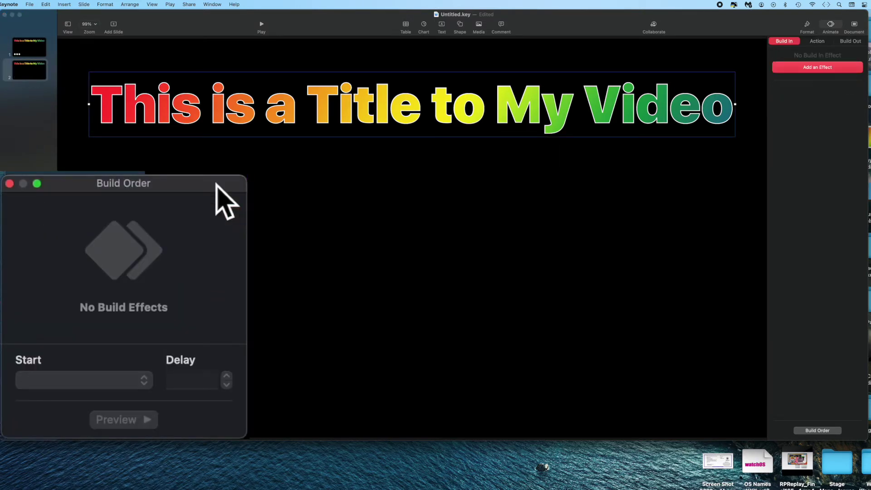
- Set the title's Anvil build on the first slide to start After Transition
left_click(26, 45)
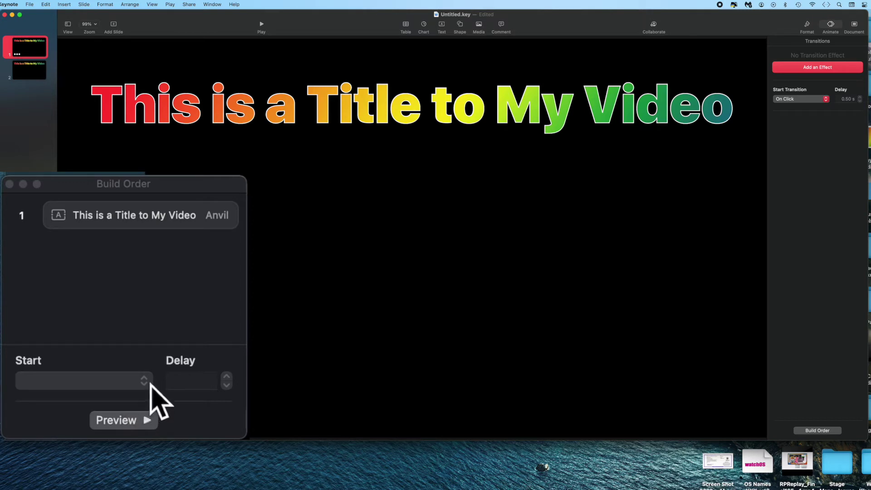
left_click(172, 215)
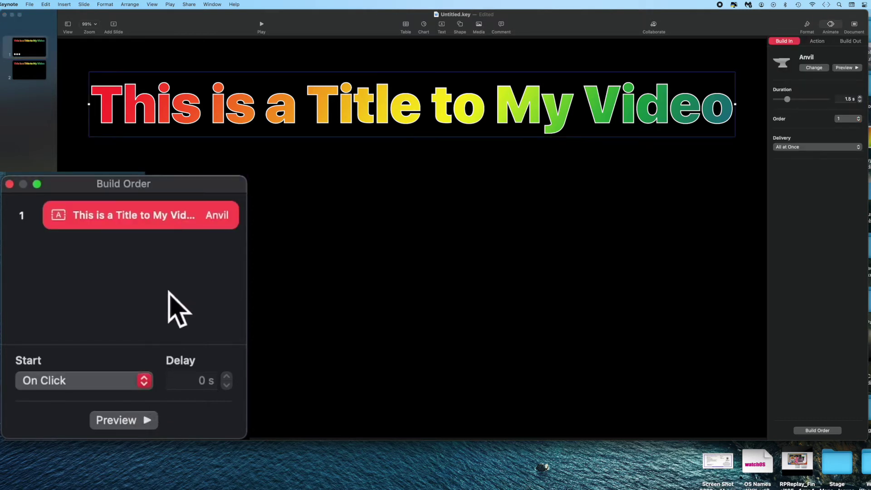
left_click(151, 383)
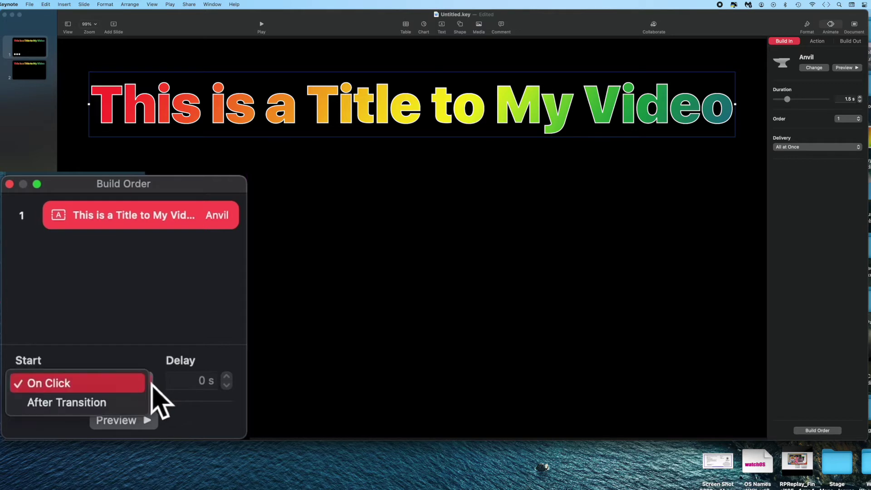
left_click(117, 404)
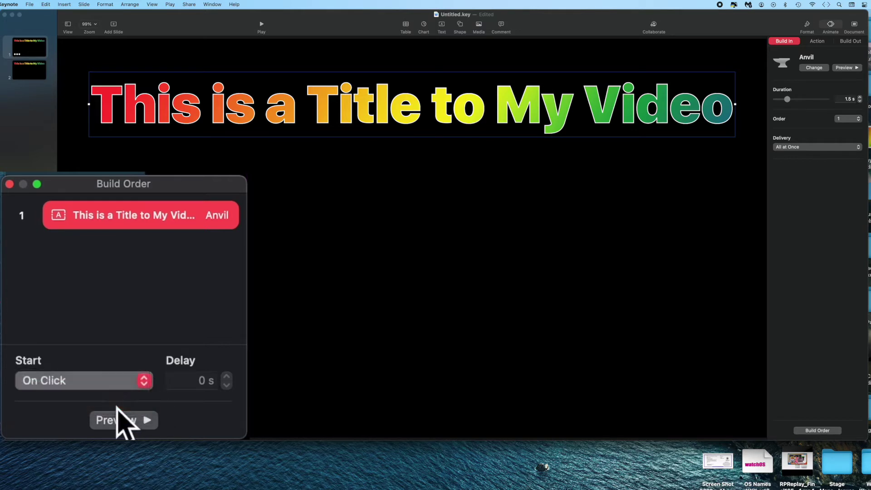
- Add the Skid build-out effect to the title on the second slide
left_click(32, 71)
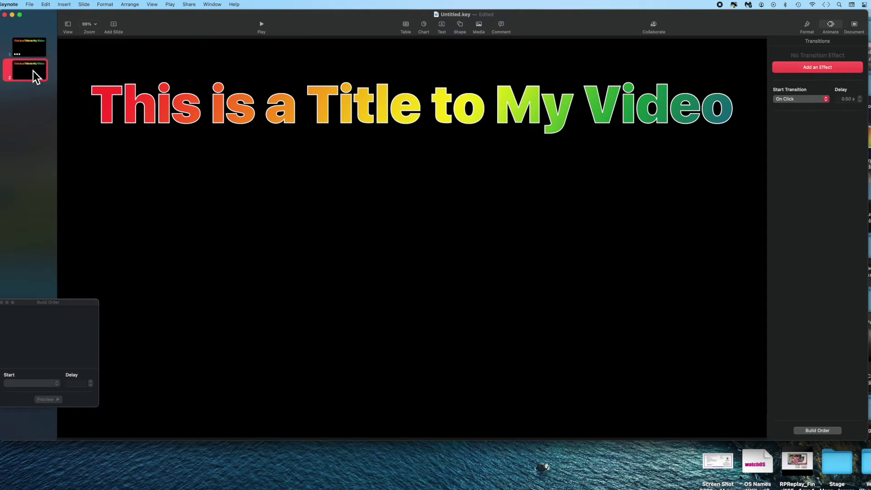
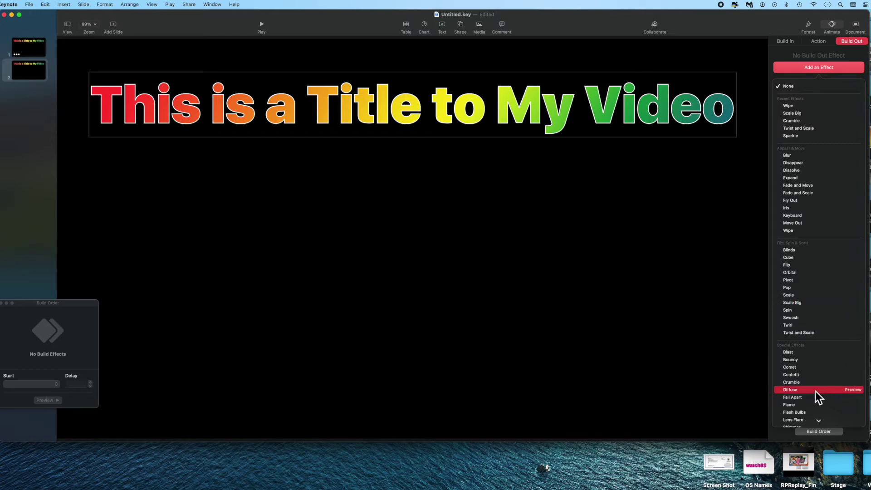
scroll(813, 403, "down", 2)
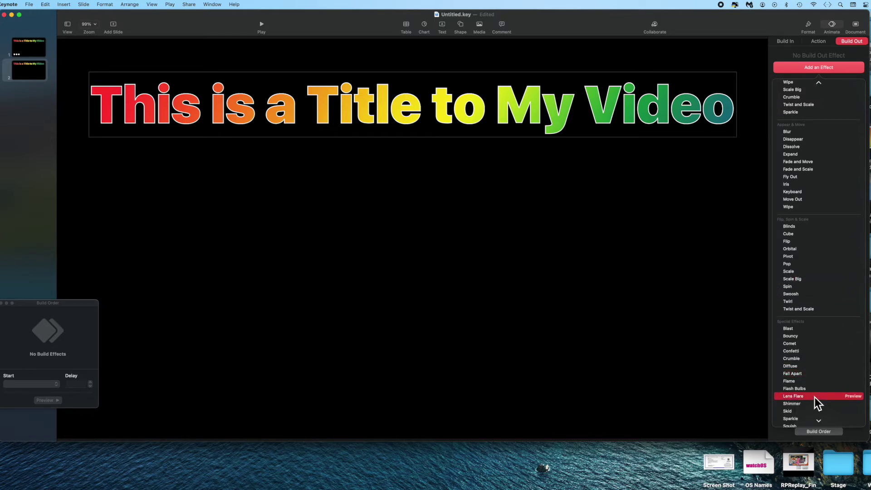
left_click(787, 415)
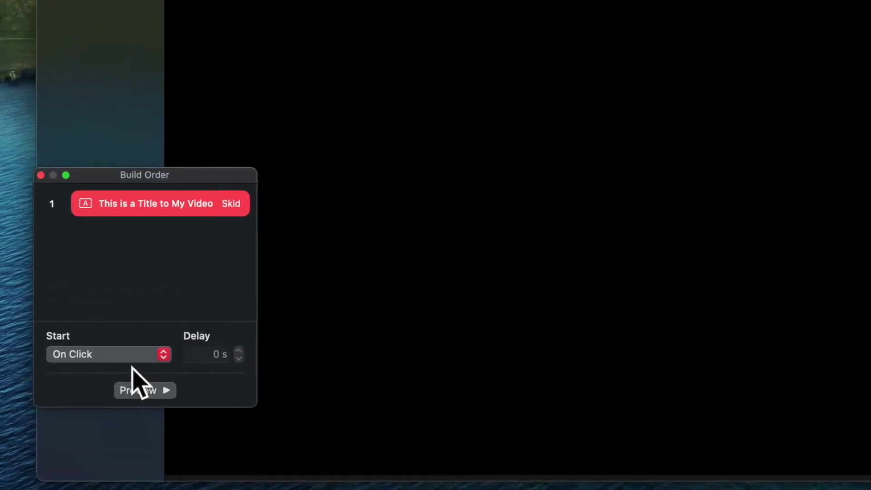
- Set the title's Skid build to start After Transition with a delay of 11.25 s
left_click(170, 348)
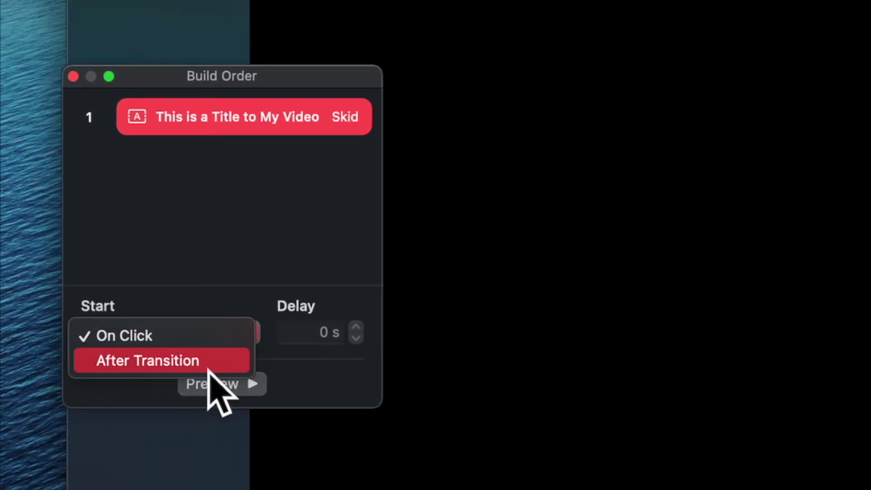
left_click(209, 368)
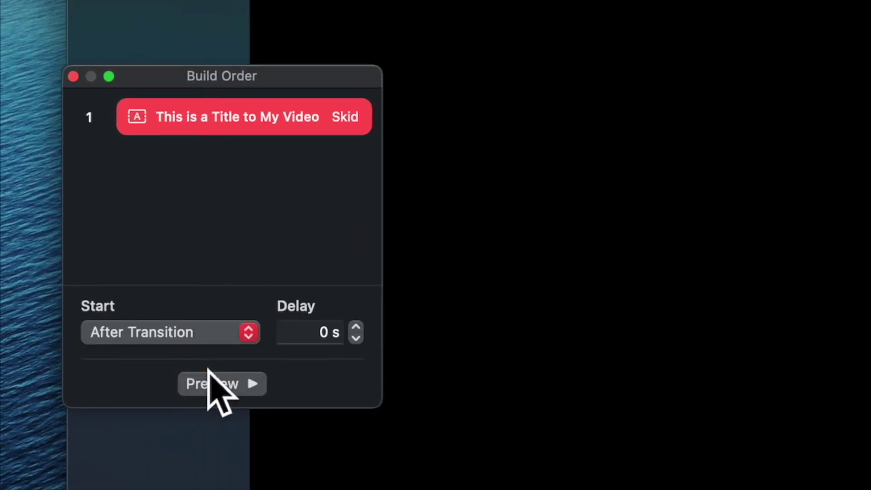
left_click(356, 327)
left_click_drag(367, 330, 367, 330)
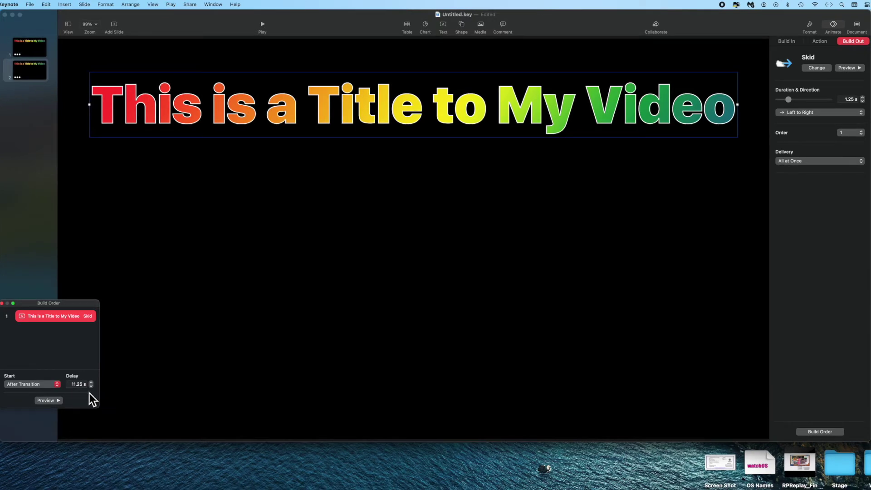
- Play the slideshow from the first slide to check the title animation
left_click(34, 54)
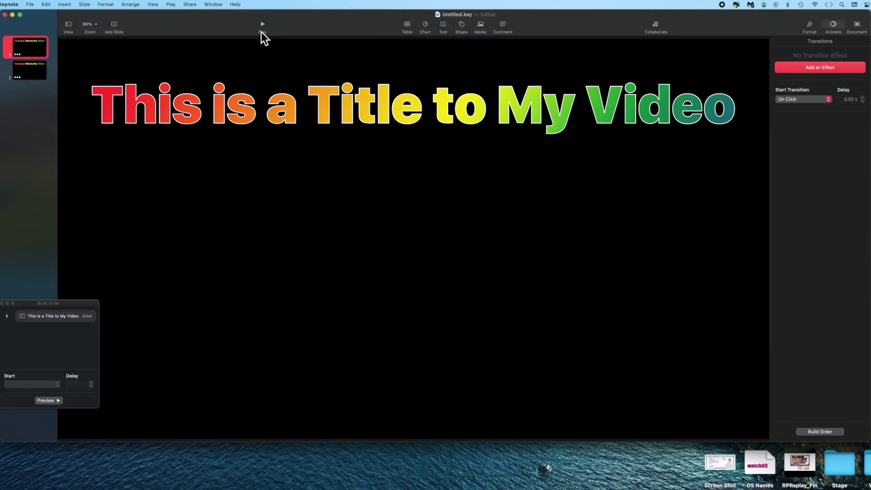
left_click(263, 26)
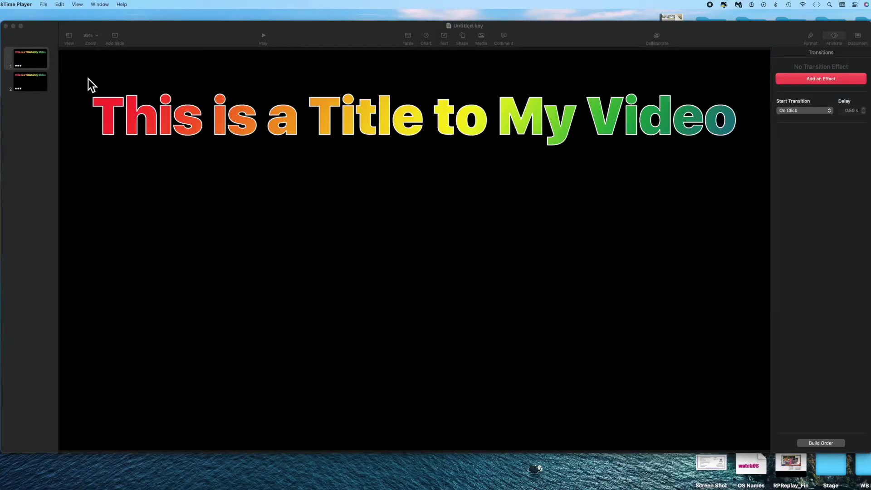
- Save the presentation to the Desktop under the name Special Video Title.key
left_click(200, 211)
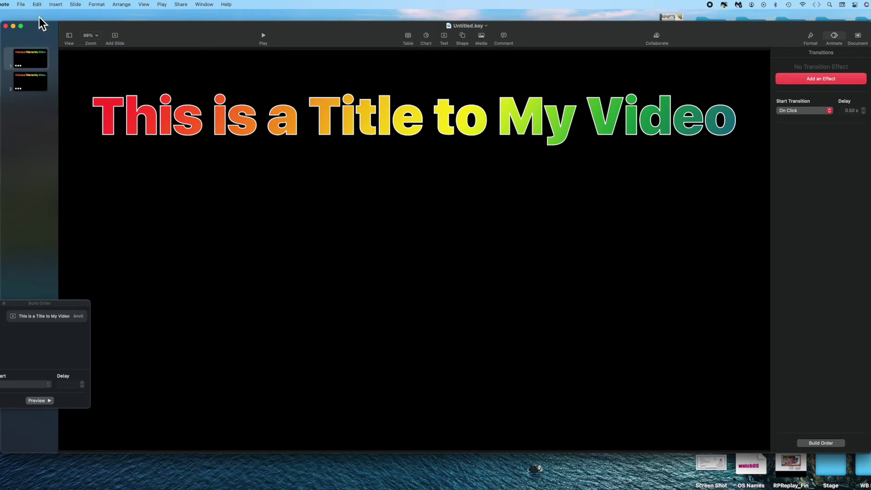
left_click(21, 5)
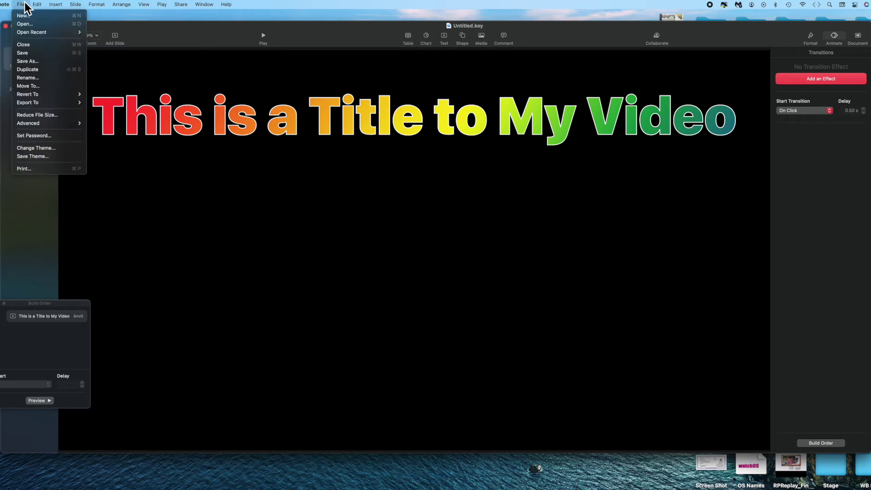
left_click(35, 61)
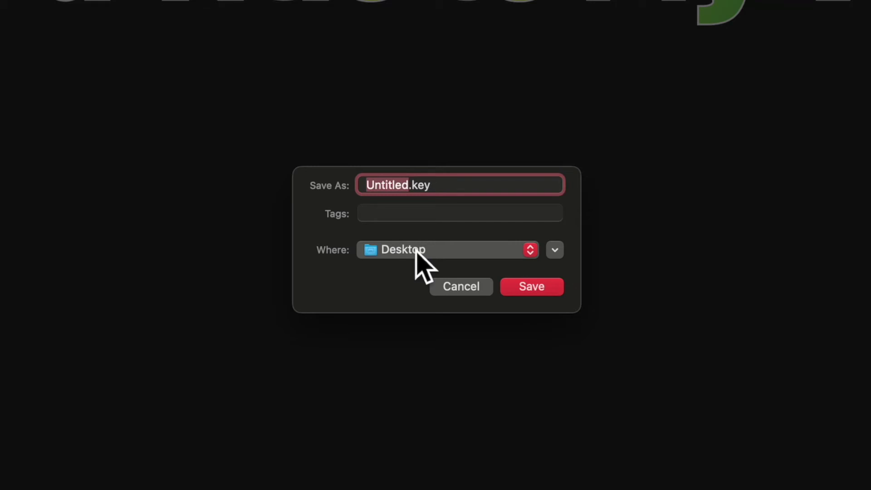
type("Special Video Title")
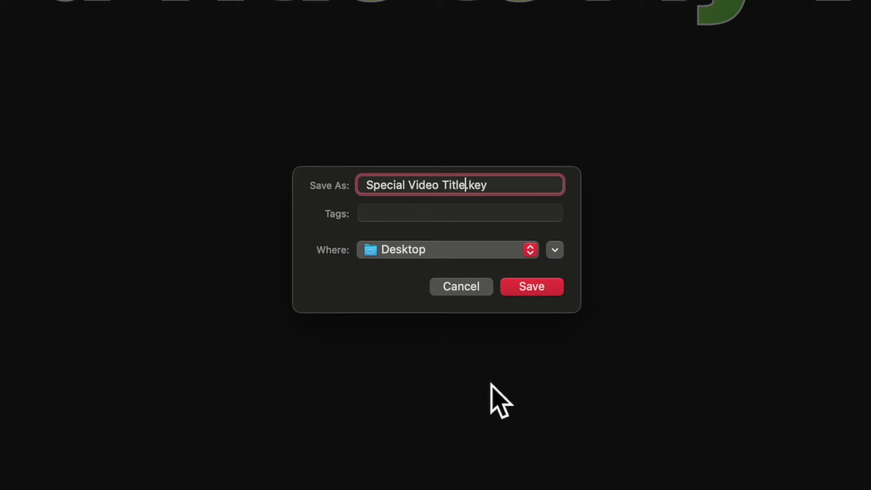
left_click(526, 287)
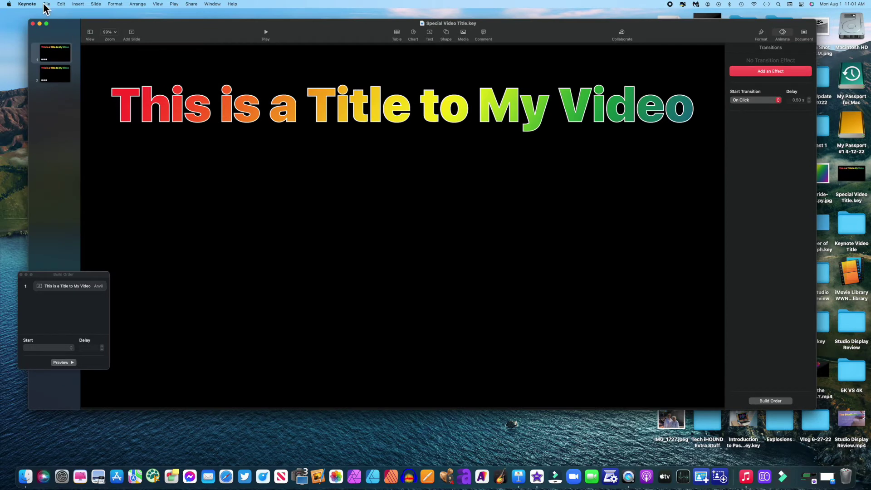
- Start a movie export of the presentation with 0 seconds before both the next slide and the next build
left_click(46, 4)
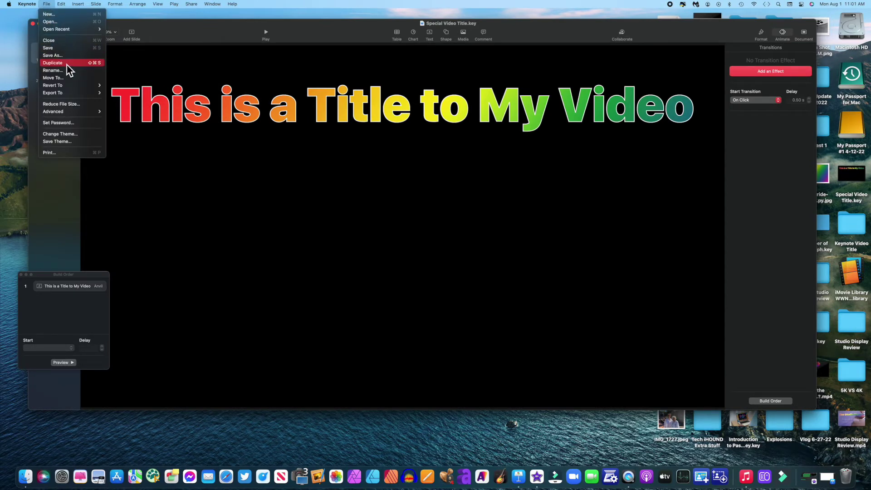
mouse_move(68, 92)
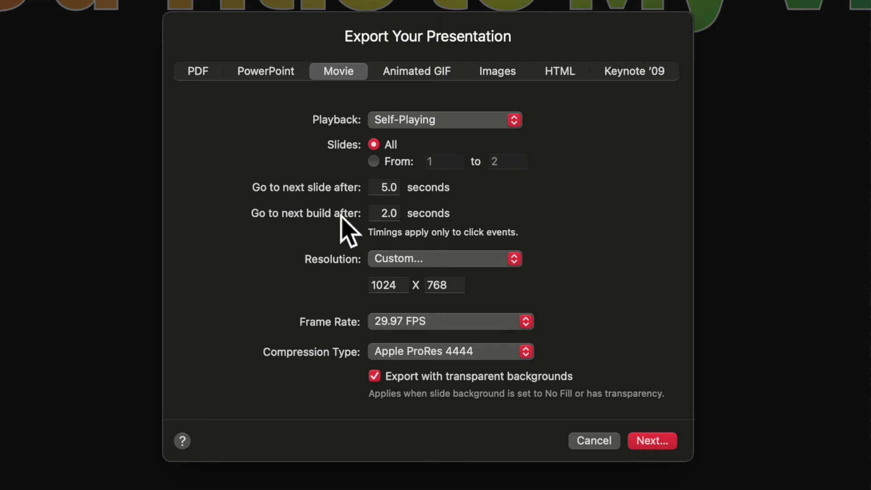
left_click(389, 187)
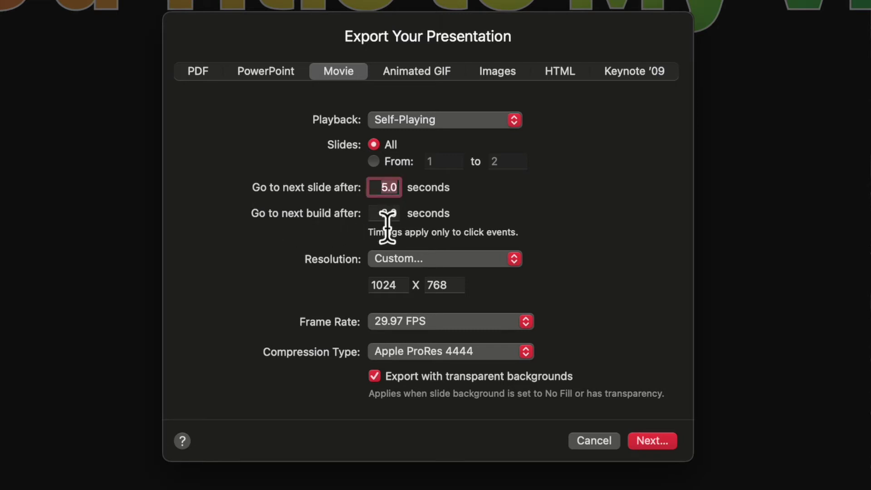
type("0")
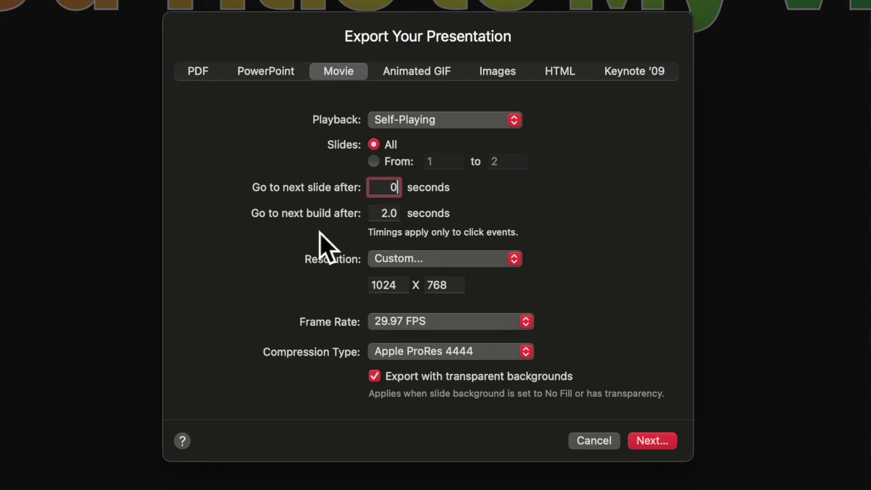
left_click(389, 215)
left_click(389, 214)
type("0")
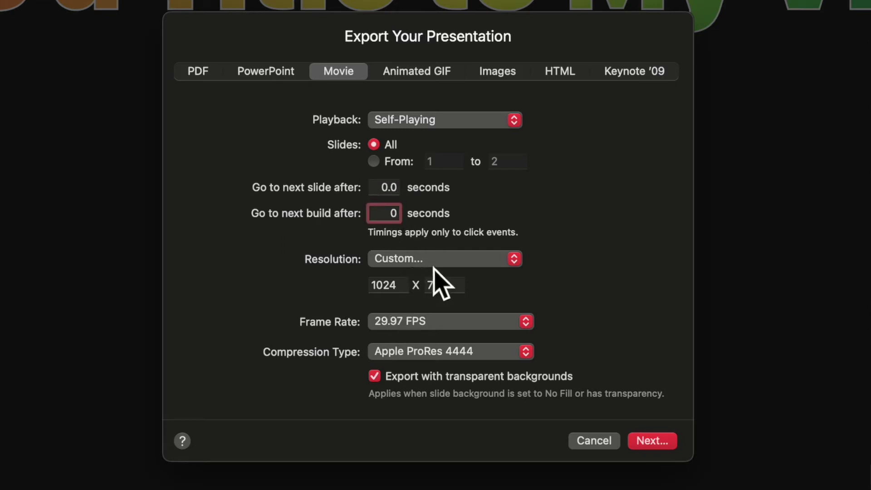
- Keep the custom 1024 x 768 resolution and export the movie to the Desktop as Special Video Title.mov
left_click(511, 259)
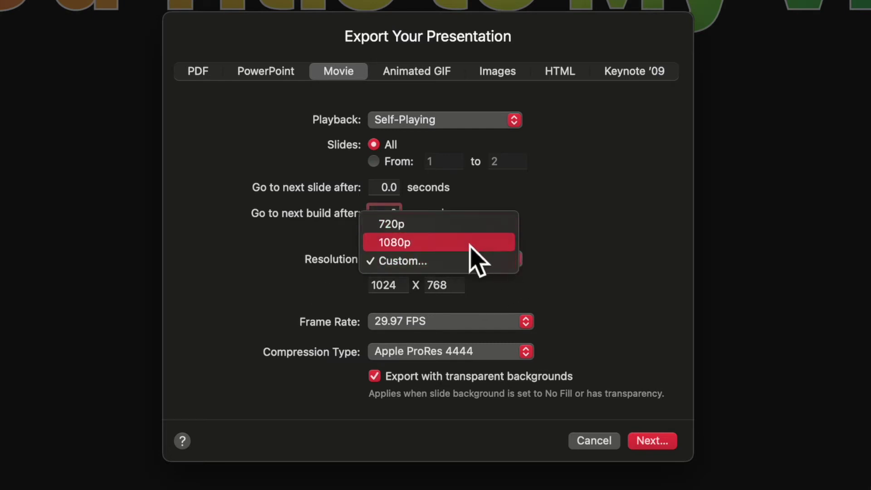
left_click(466, 263)
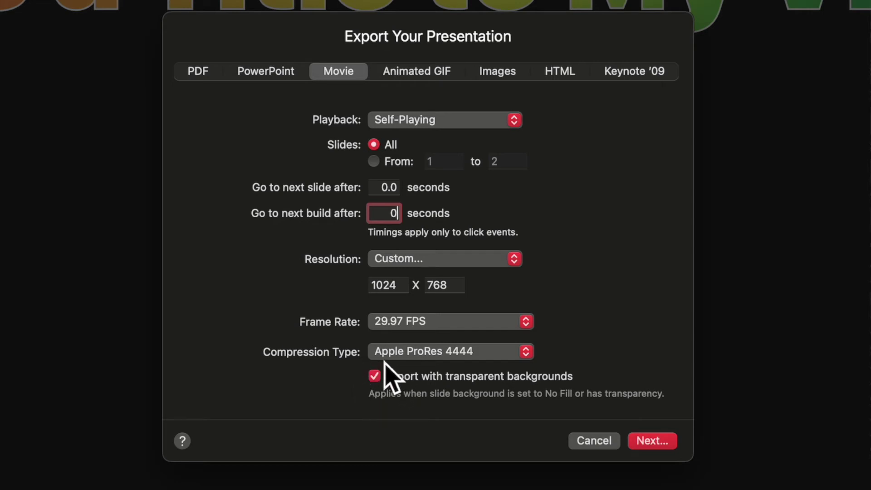
left_click(660, 445)
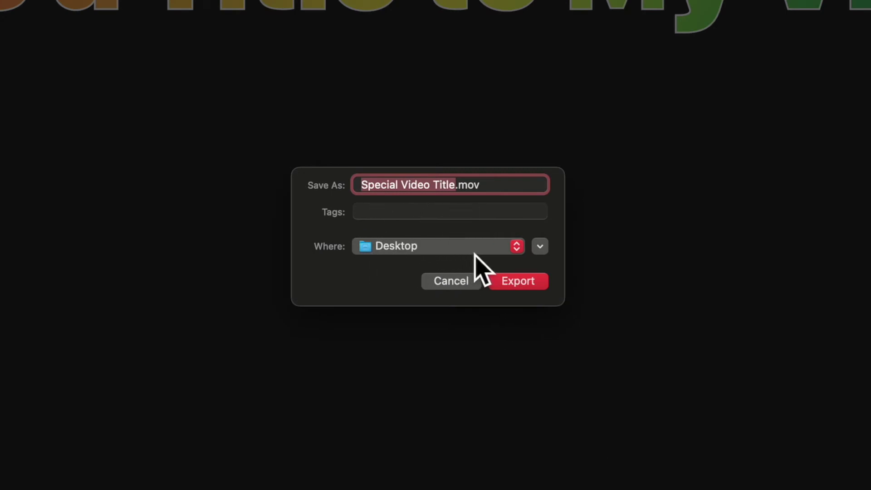
left_click(511, 281)
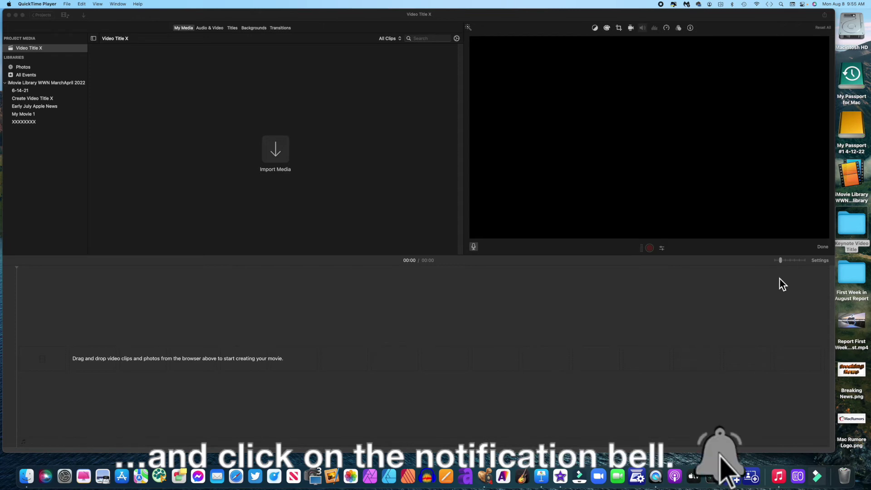
- In iMovie, add Create Title Blank BG Footage.mp4 from the desktop's Keynote Video Title folder to the empty timeline
left_click(857, 227)
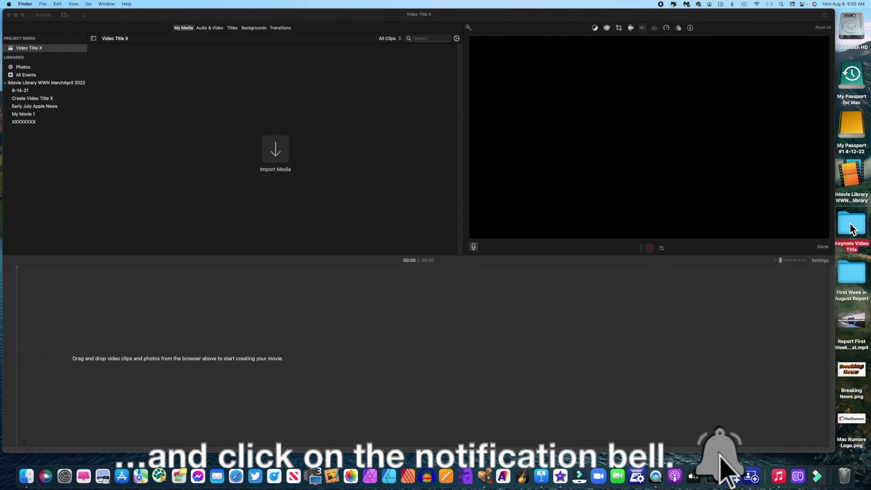
double_click(852, 223)
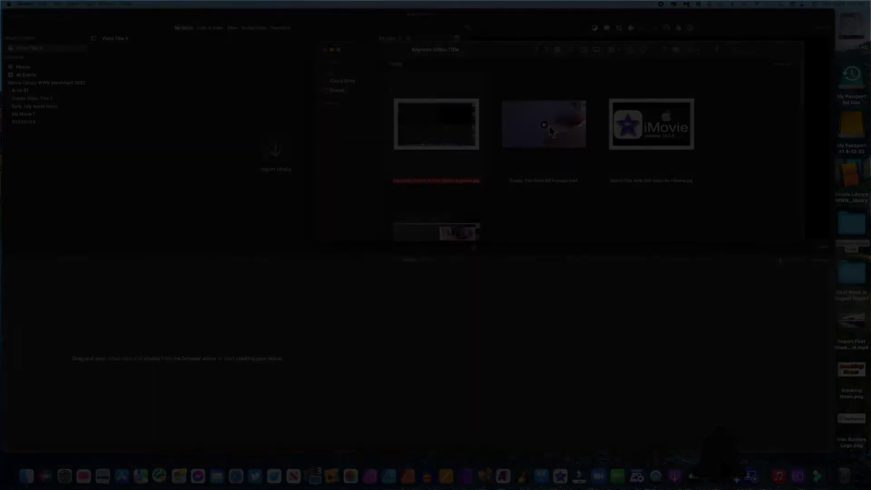
left_click(545, 136)
left_click_drag(545, 136, 10, 379)
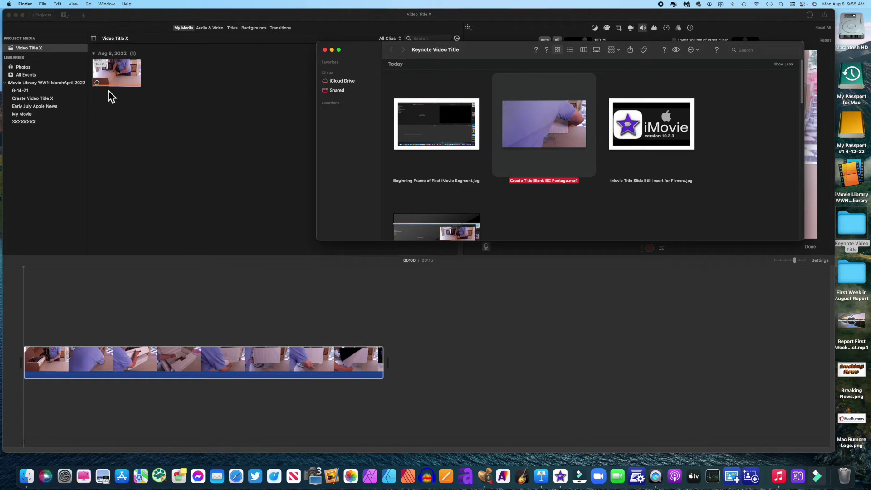
left_click(325, 50)
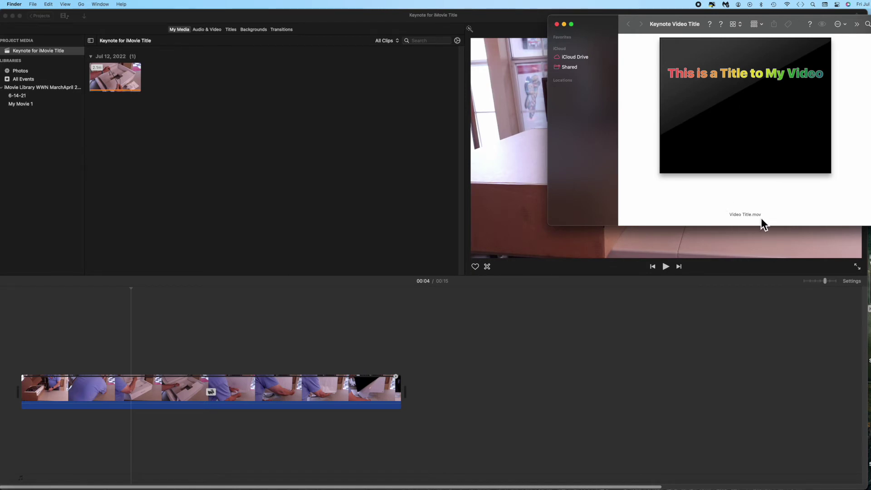
- Place Video Title.mov from the Keynote Video Title folder above the footage, starting at the beginning of the timeline
scroll(739, 182, "up", 3)
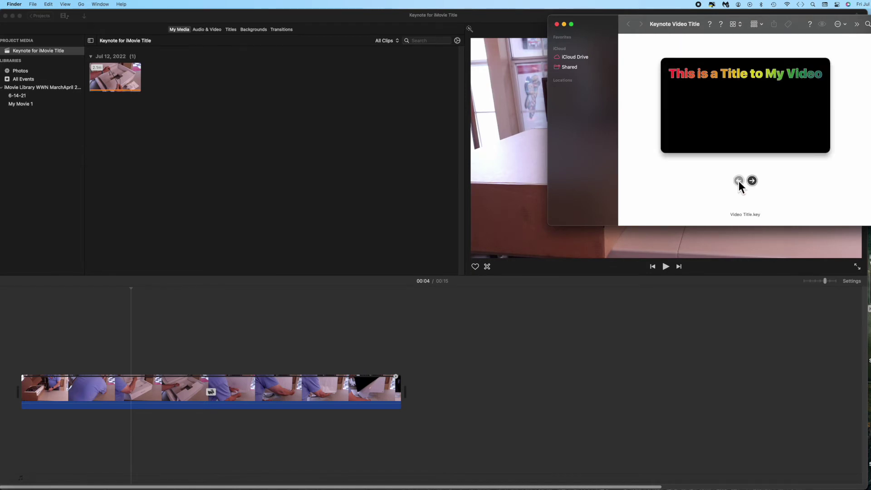
scroll(739, 181, "down", 2)
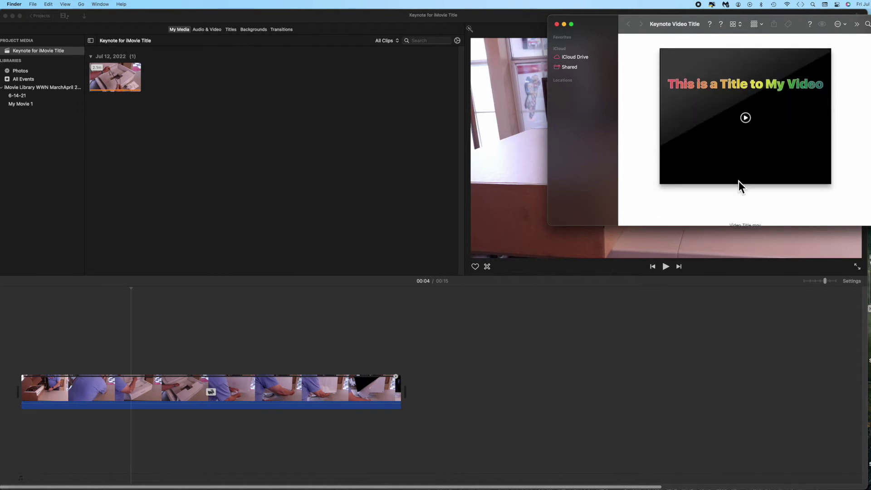
left_click_drag(756, 142, 15, 355)
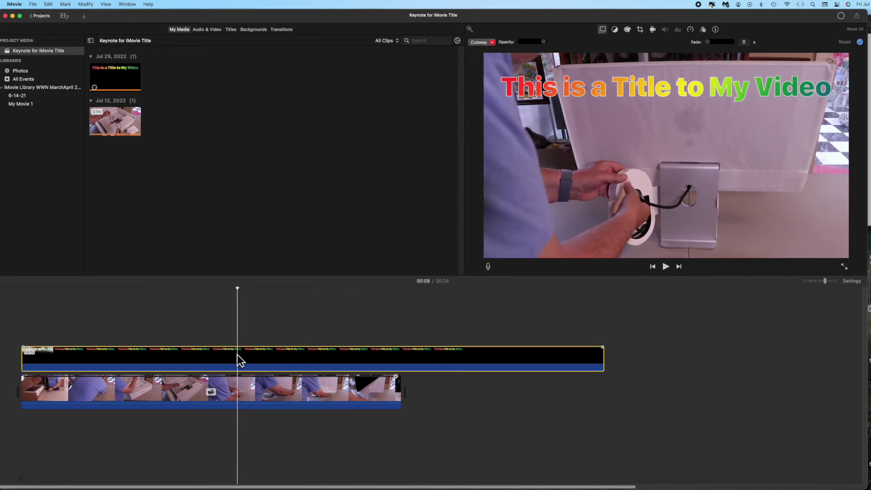
- Split the title clip at 00:09 and move its second part earlier so that it overlaps the first part
right_click(237, 355)
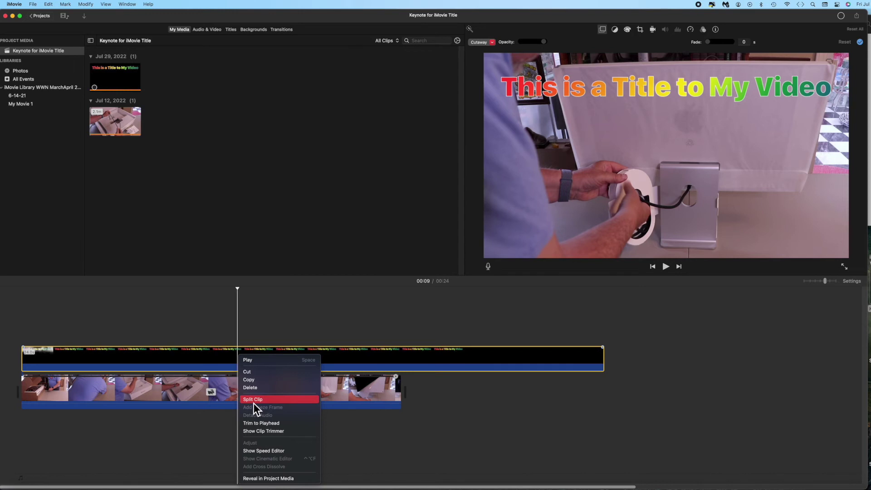
left_click(254, 403)
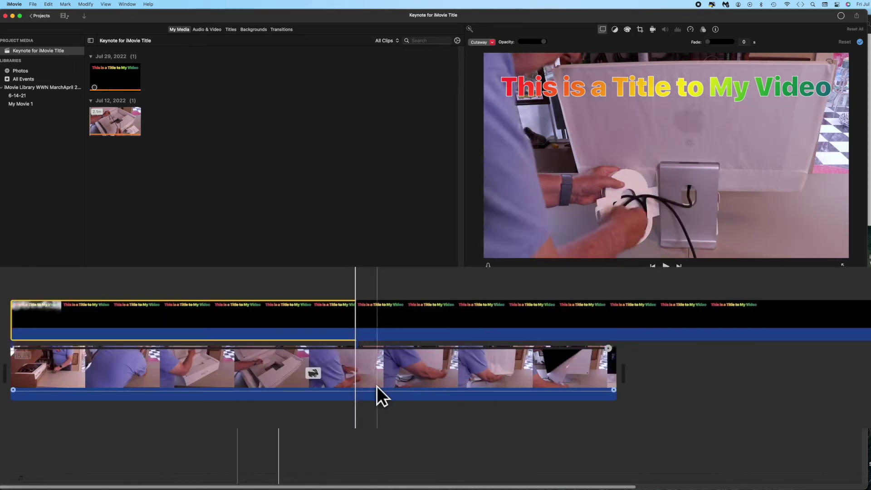
left_click_drag(708, 305, 574, 304)
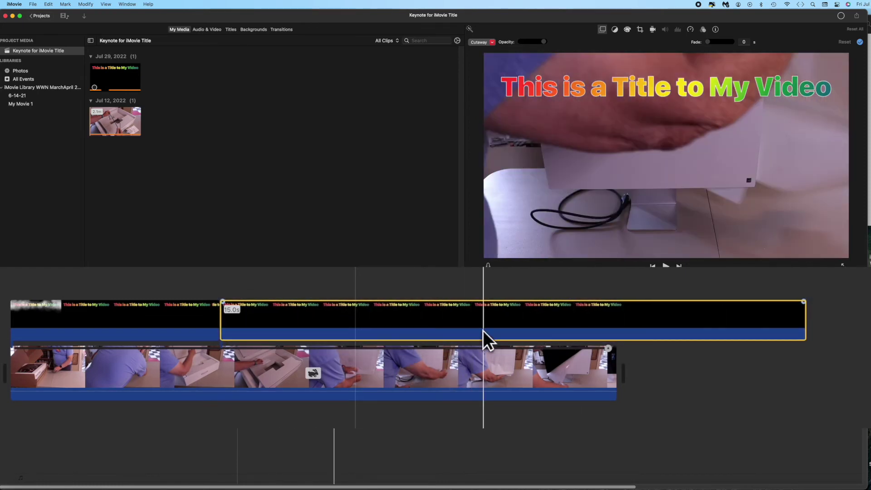
- Play the ending, shift the second title part slightly later and extend the first part to close the gap
key("space")
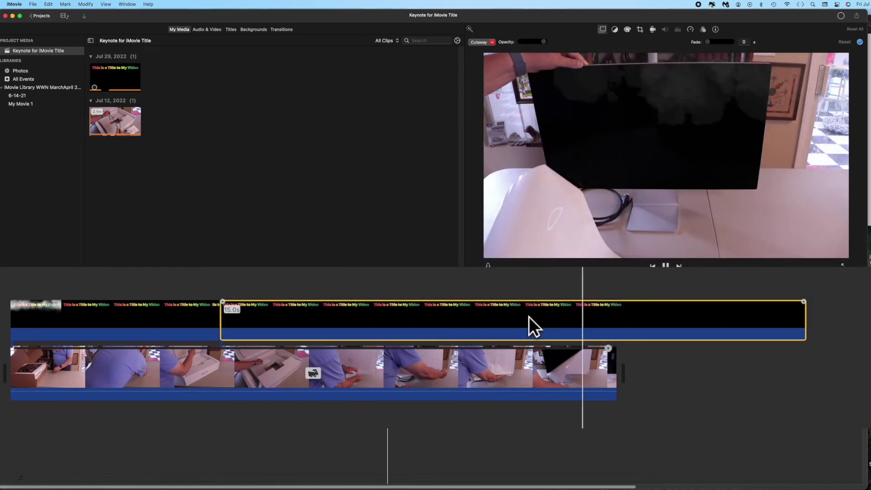
key("space")
left_click_drag(394, 311, 405, 311)
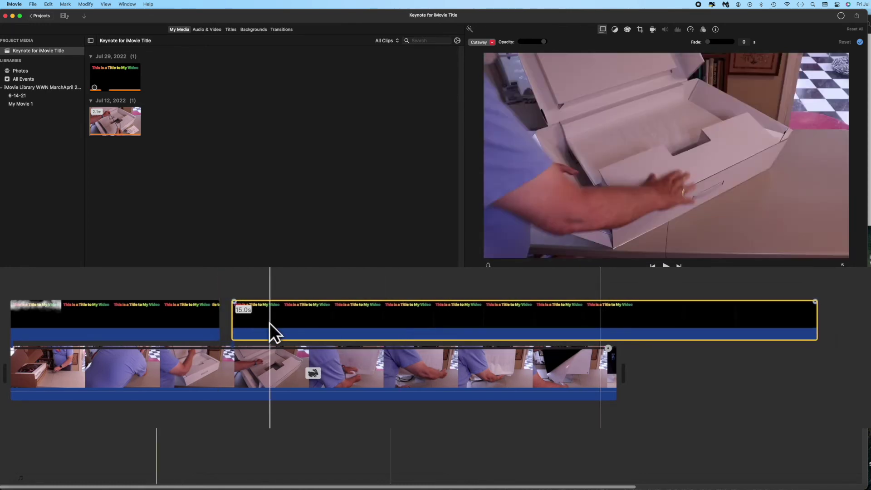
left_click_drag(220, 320, 230, 318)
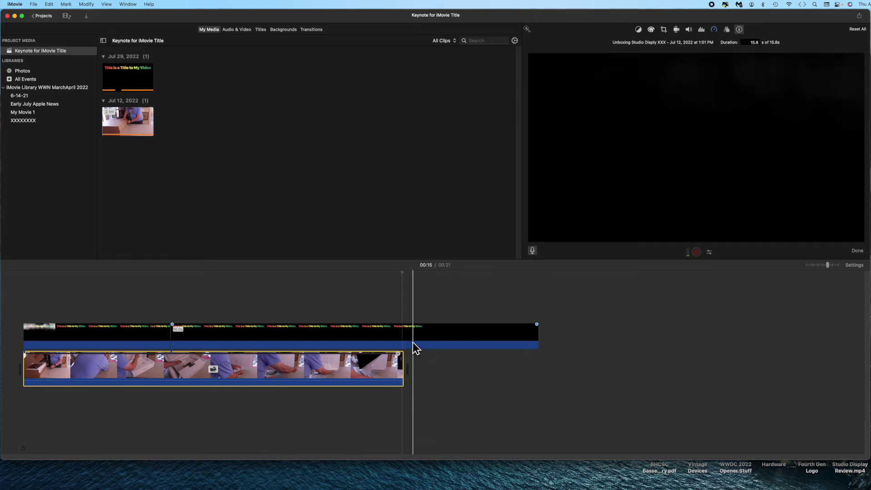
- Split the second title part at the end of the footage and delete the leftover piece
right_click(402, 335)
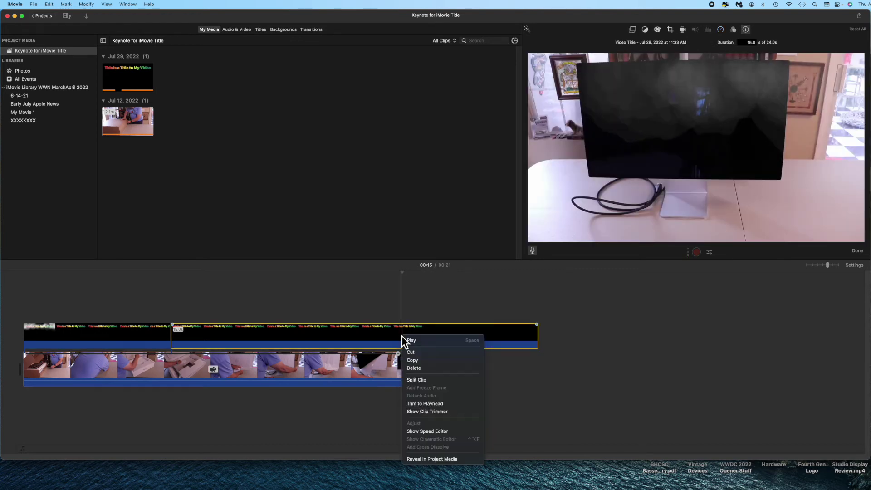
left_click(418, 380)
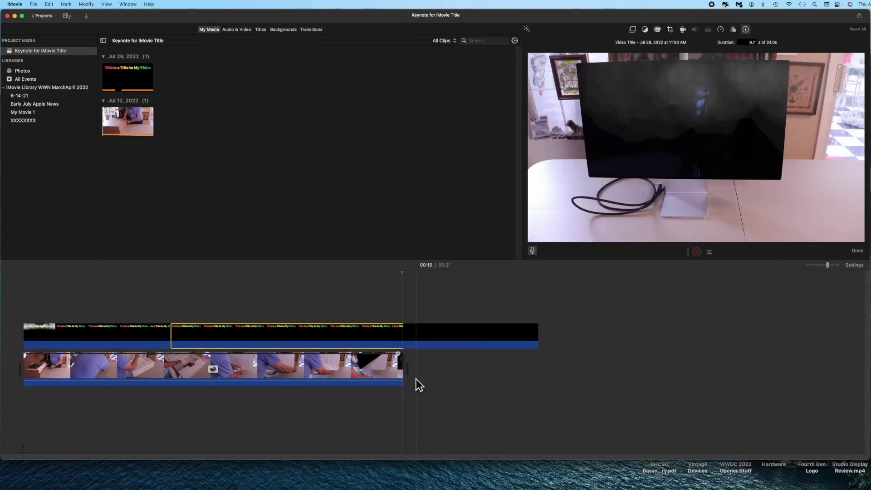
left_click(451, 330)
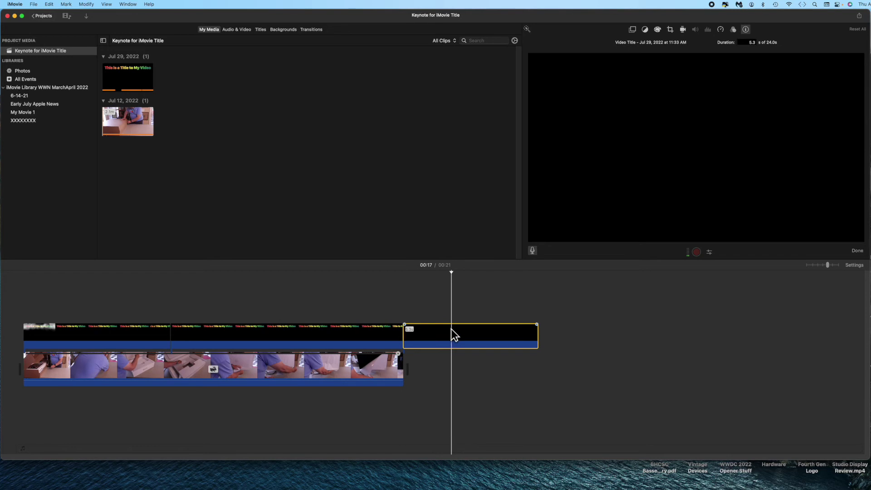
key("Delete")
key("super+shift+f")
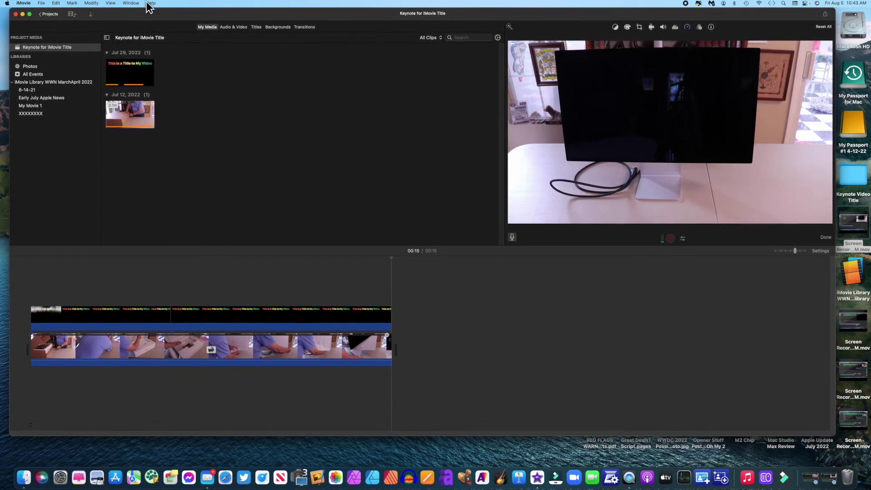
- Browse the sound effects in the music library, checking mixkit-martial-arts-fast-punch-2047 and mixkit-long-pop-2358
left_click(238, 23)
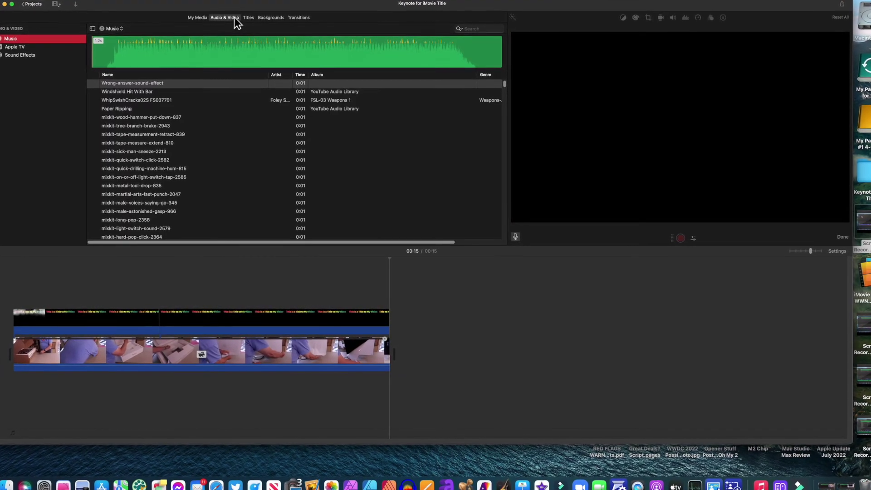
left_click(159, 194)
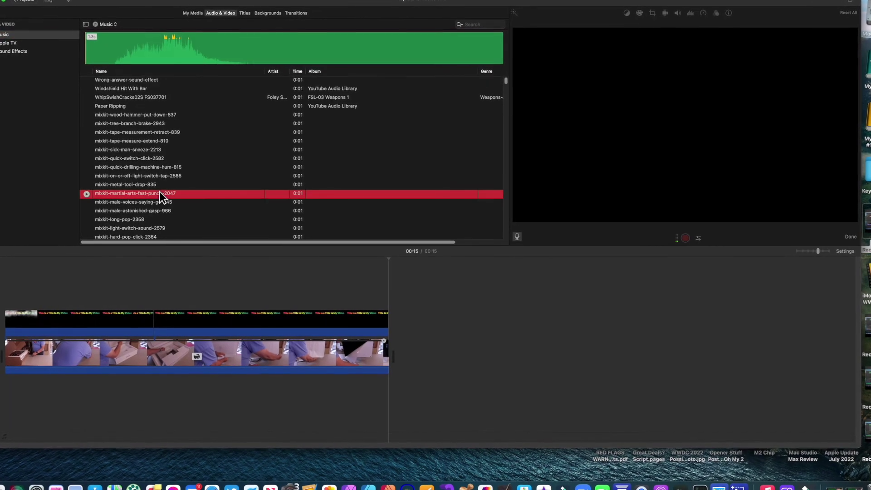
left_click(141, 219)
scroll(232, 186, "down", 5)
scroll(231, 183, "up", 5)
scroll(230, 181, "down", 5)
scroll(228, 181, "down", 5)
scroll(221, 180, "down", 5)
scroll(220, 179, "up", 3)
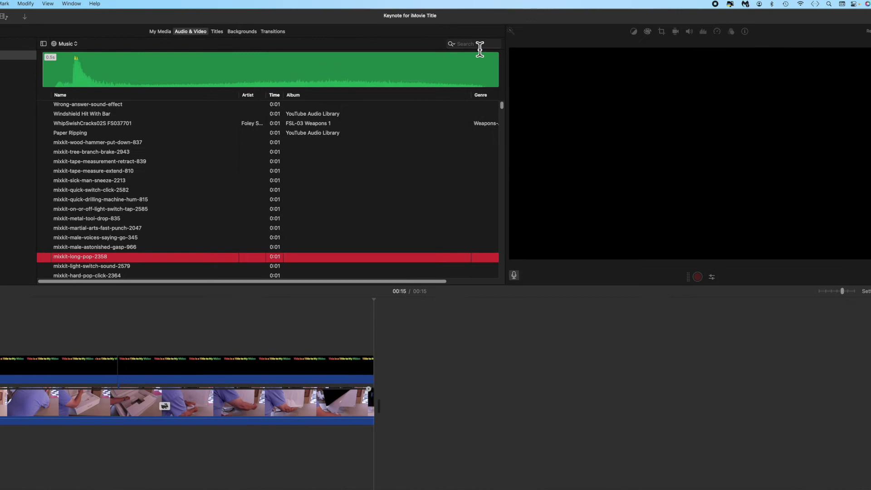
- Search the music library for "dumpster" and place the Dumpster sound beneath the start of the footage
left_click(491, 3)
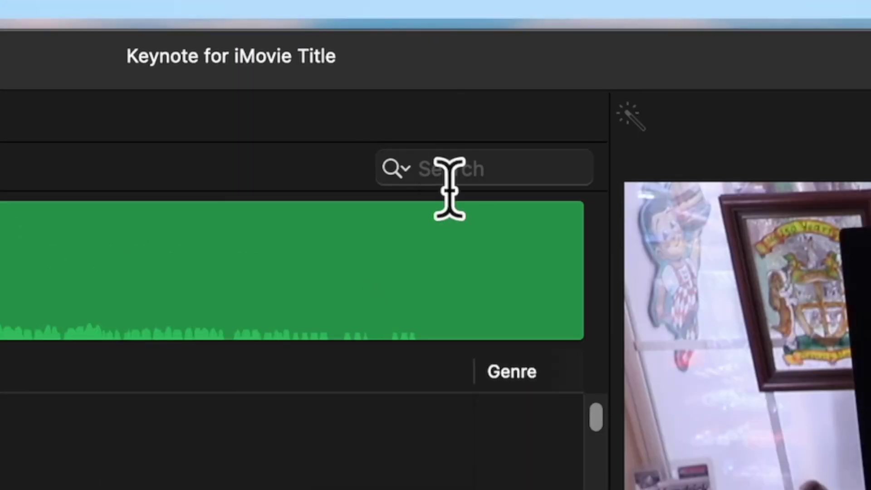
left_click(439, 167)
type("dumpster")
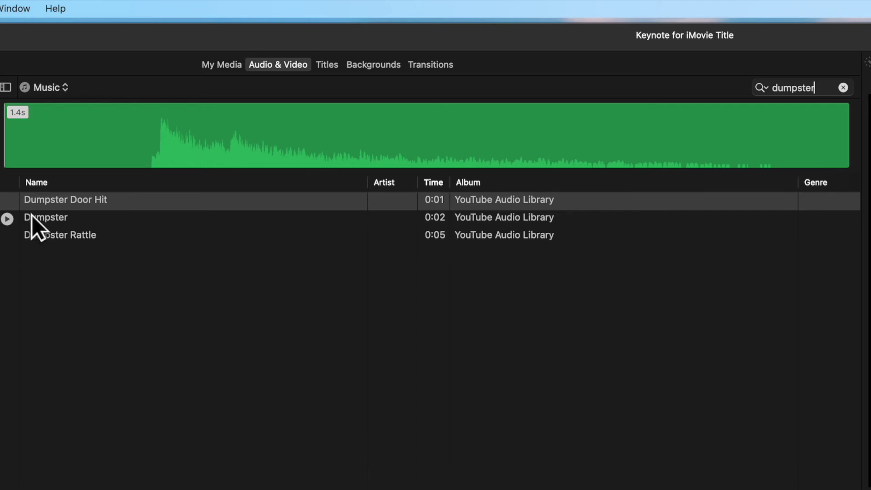
key("Tab")
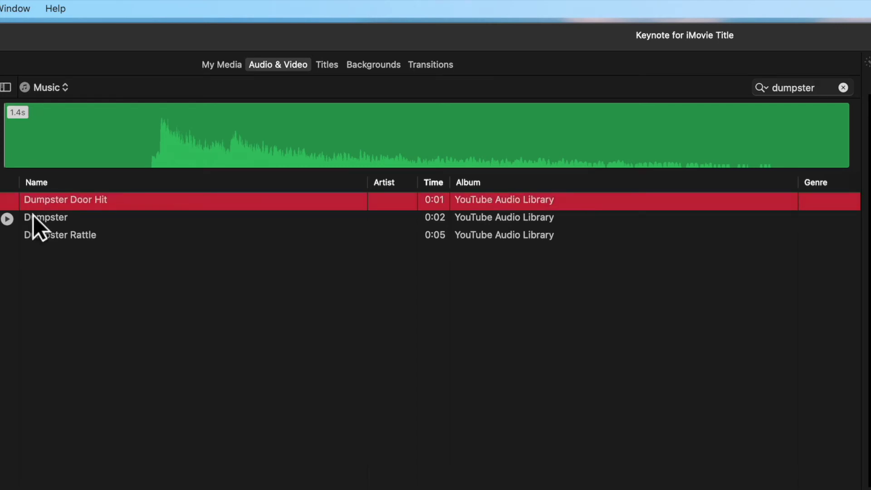
left_click_drag(32, 214, 33, 472)
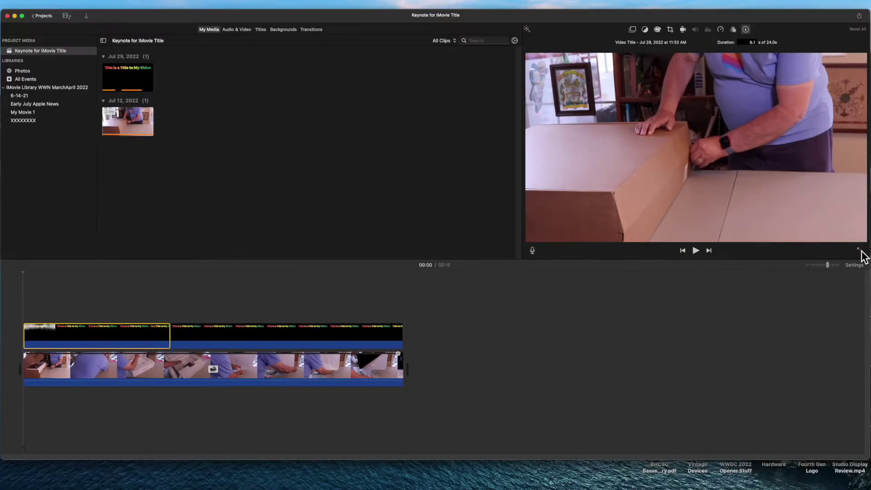
- Play the movie full screen from the beginning to check the title over the footage
left_click(862, 253)
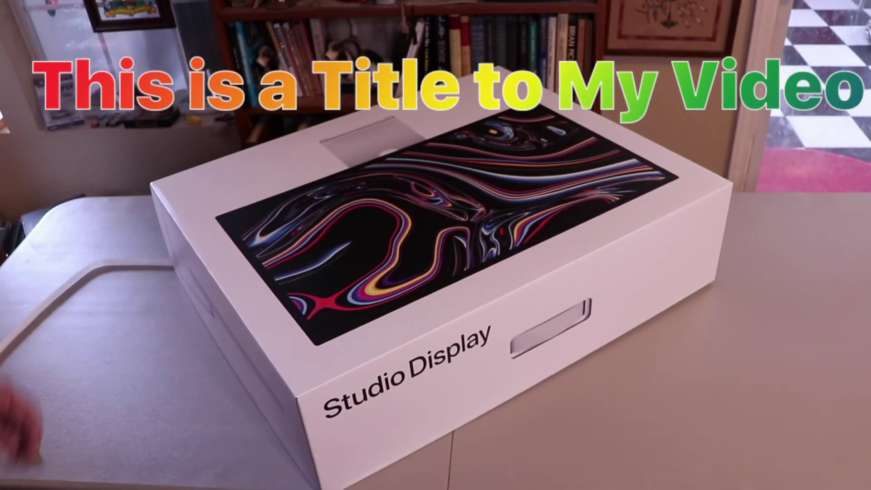
key("Escape")
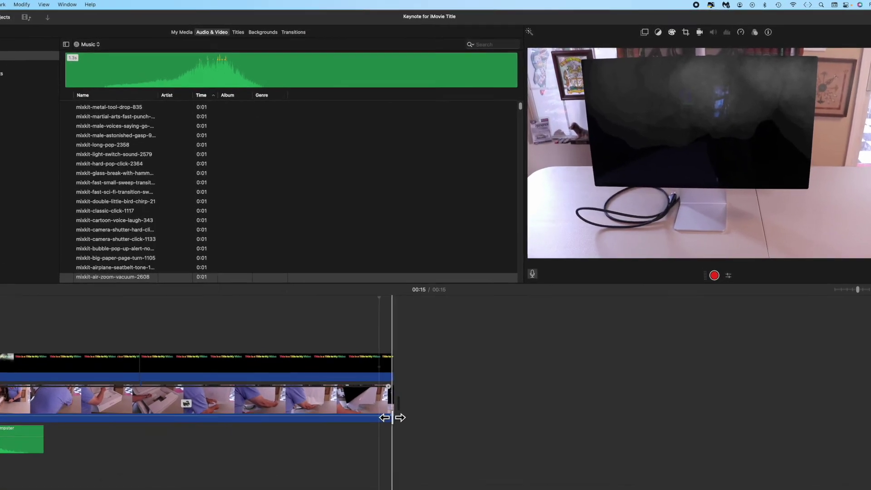
- Search the music library for "vacuum" and place mixkit-air-zoom-vacuum-2608 beneath the end of the footage
key("space")
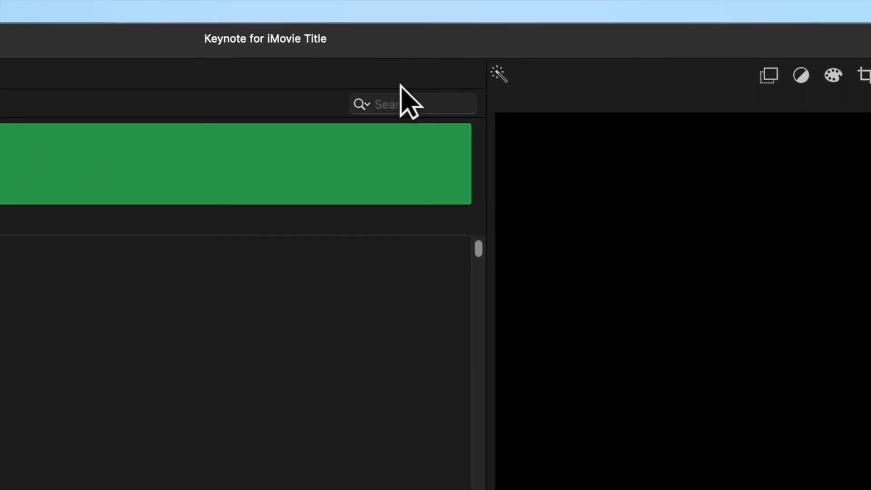
left_click(426, 85)
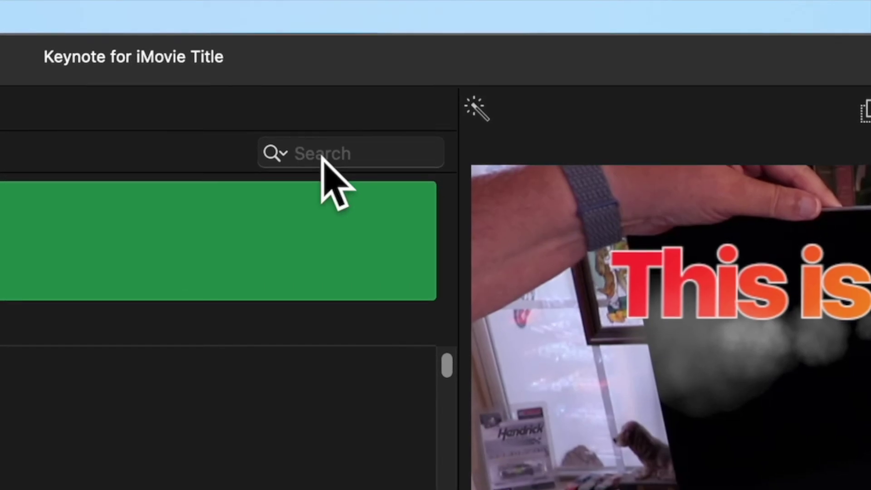
type("vacuum")
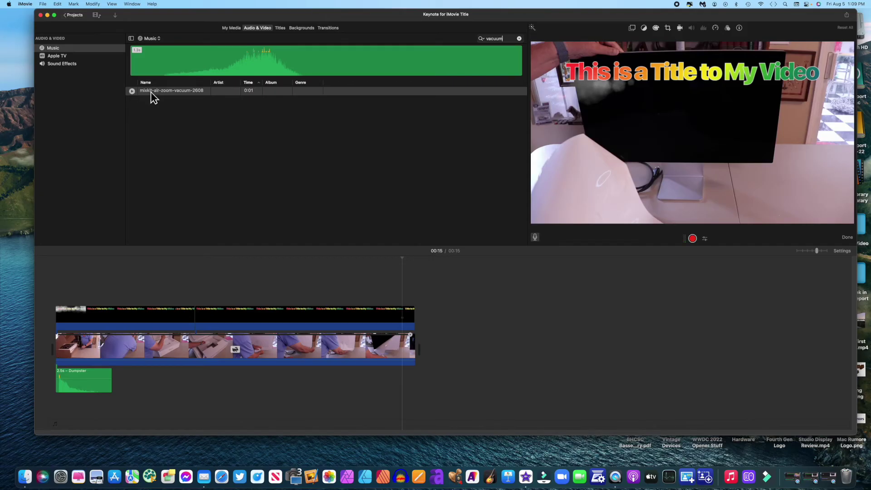
left_click(153, 92)
left_click_drag(175, 89, 394, 378)
- Play the last part of the movie from just before the vacuum sound to check its timing
left_click(380, 398)
key("space")
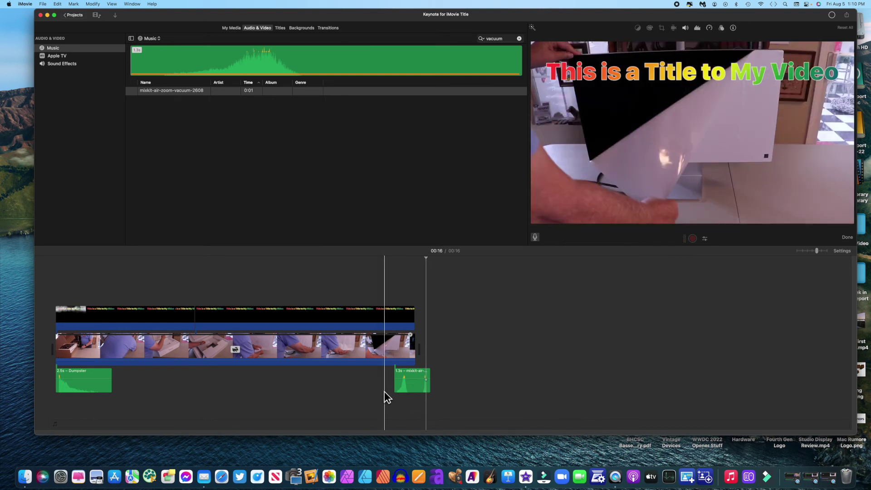
left_click(385, 391)
key("space")
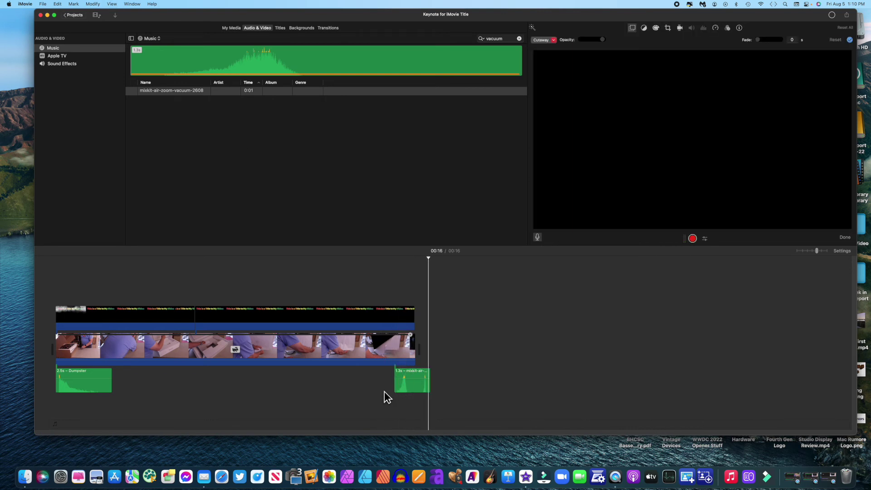
key("space")
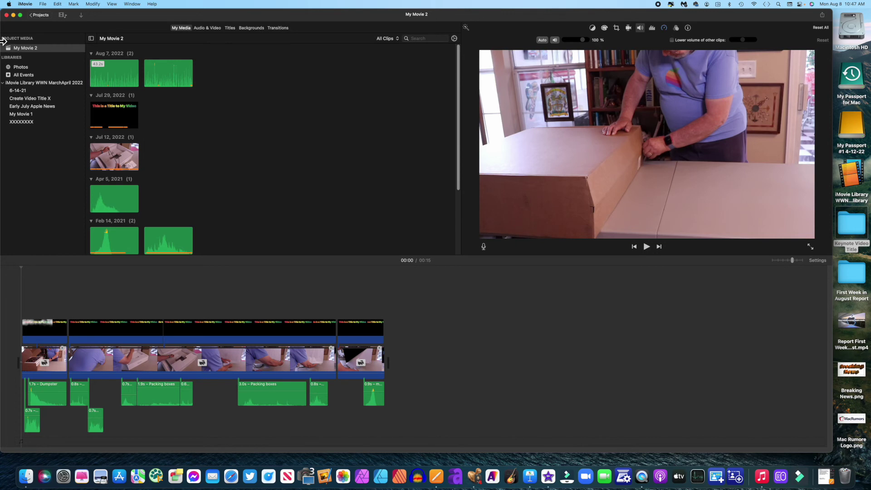
- Export the movie as a video file with the description "Video Title", saving it to the Desktop as Video Title.mp4
left_click(44, 5)
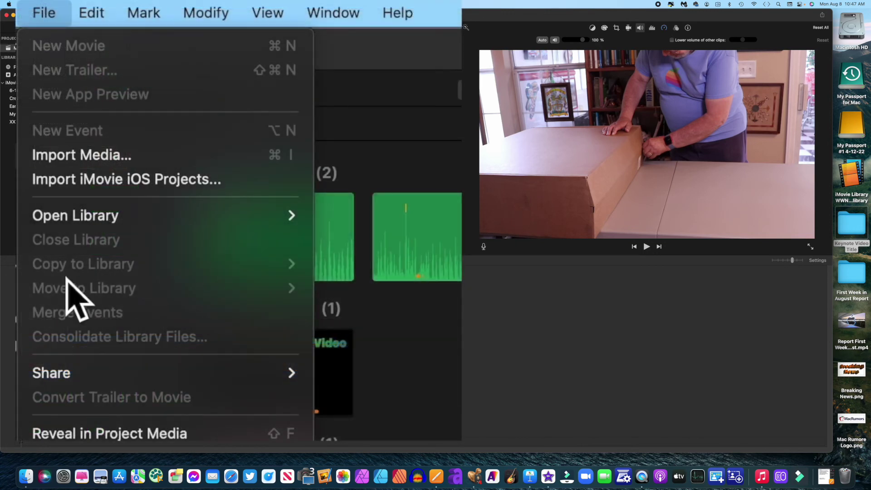
mouse_move(58, 118)
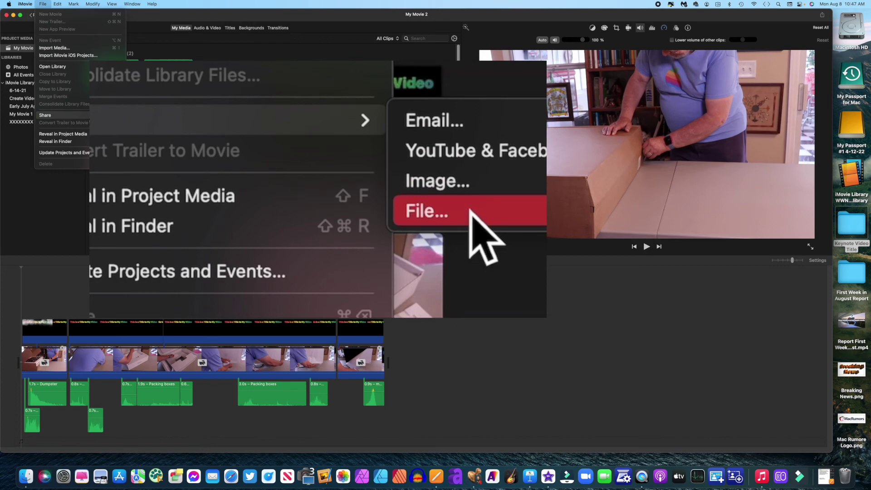
left_click(147, 137)
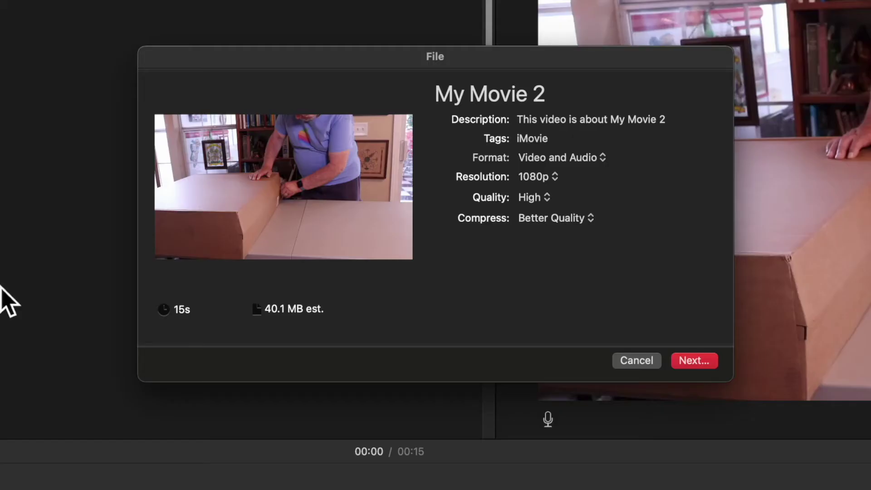
triple_click(619, 120)
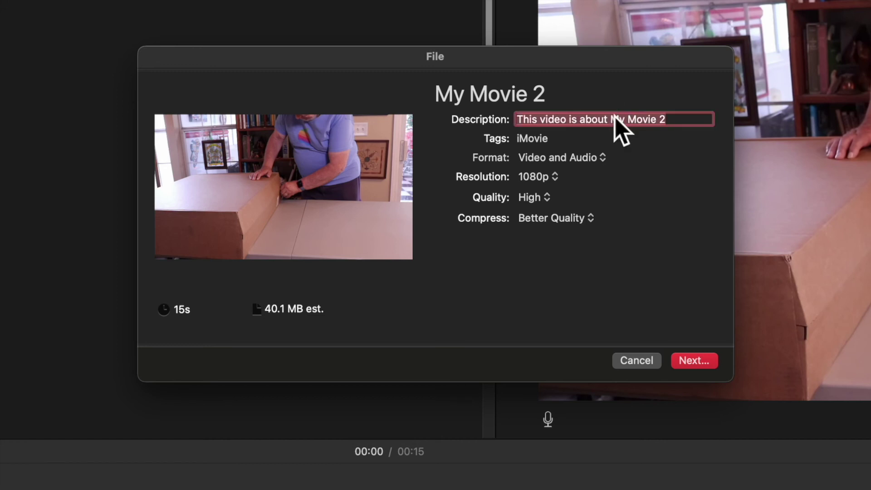
type("Video Title")
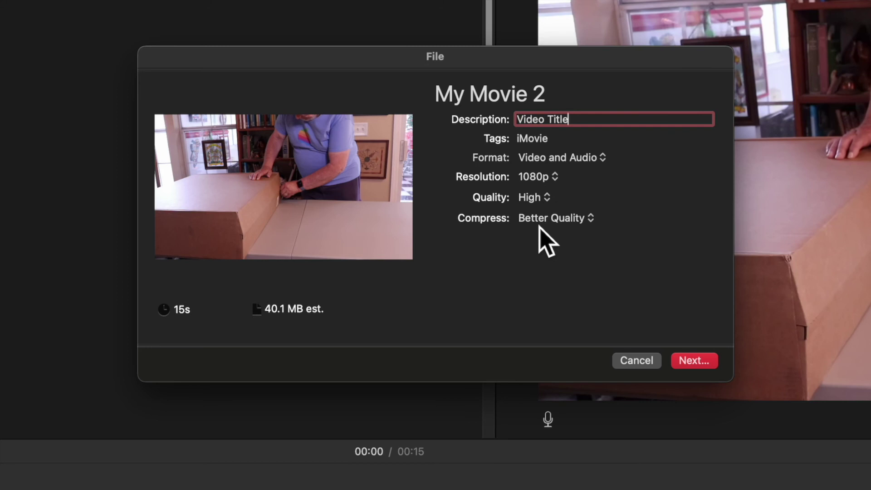
left_click(690, 362)
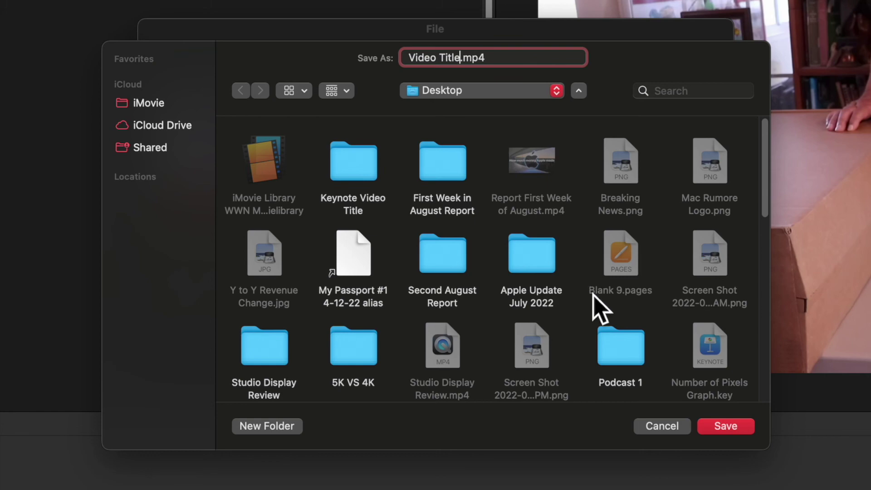
left_click(721, 427)
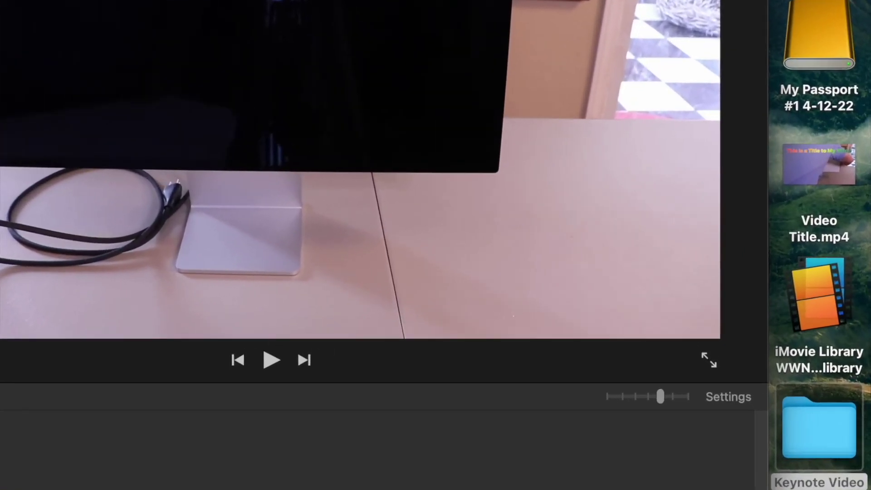
- Open the exported Video Title.mp4 from the desktop in QuickTime Player and play it
mouse_move(830, 155)
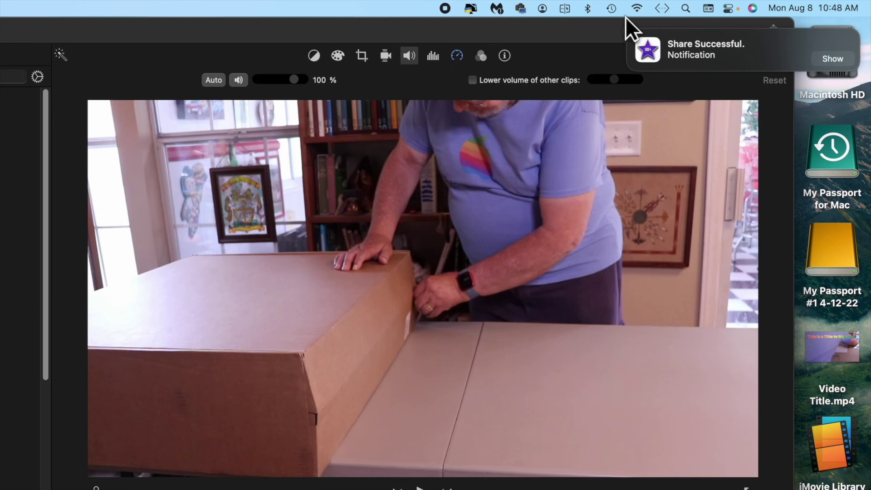
left_click(630, 31)
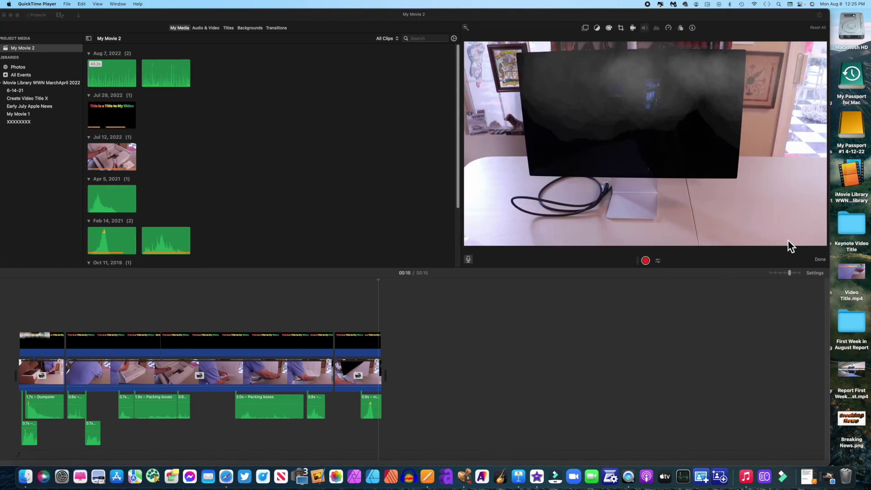
double_click(843, 277)
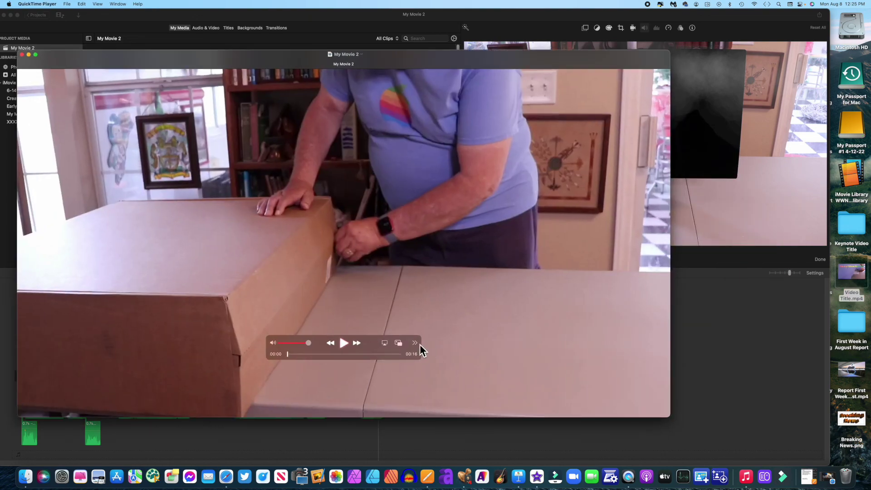
left_click(344, 344)
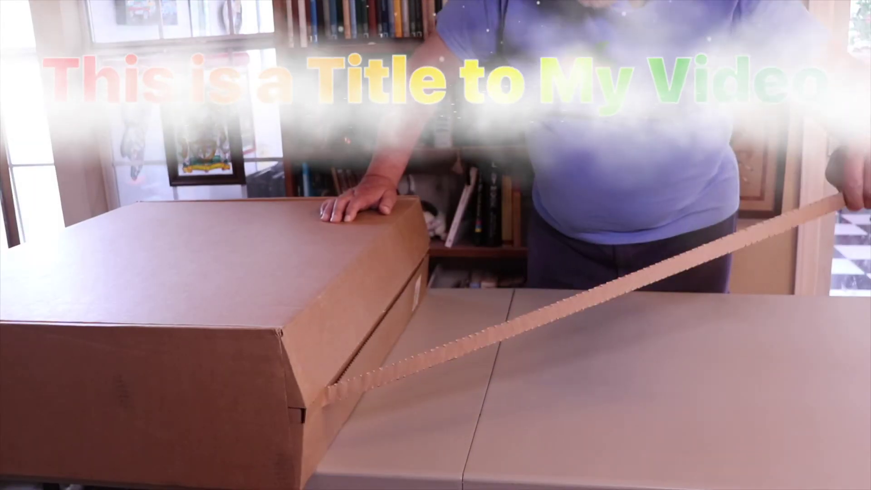